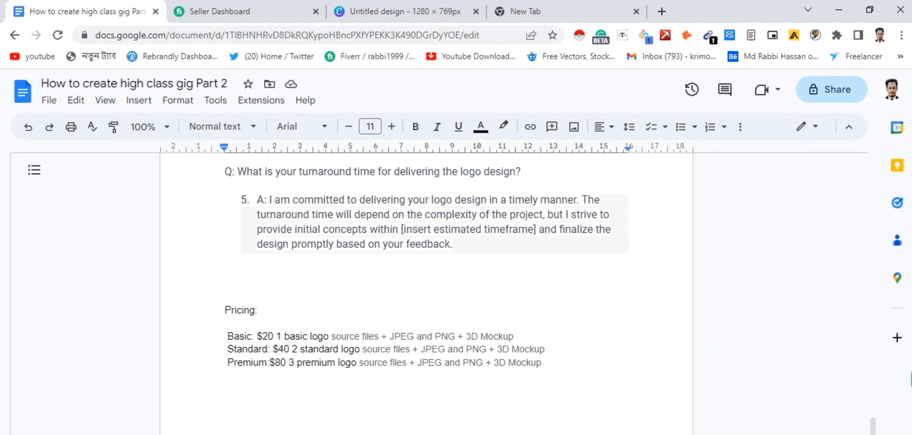
# Switch to the Fiverr seller dashboard, open the Gigs page and start creating a new gig.
pyautogui.click(405, 11)
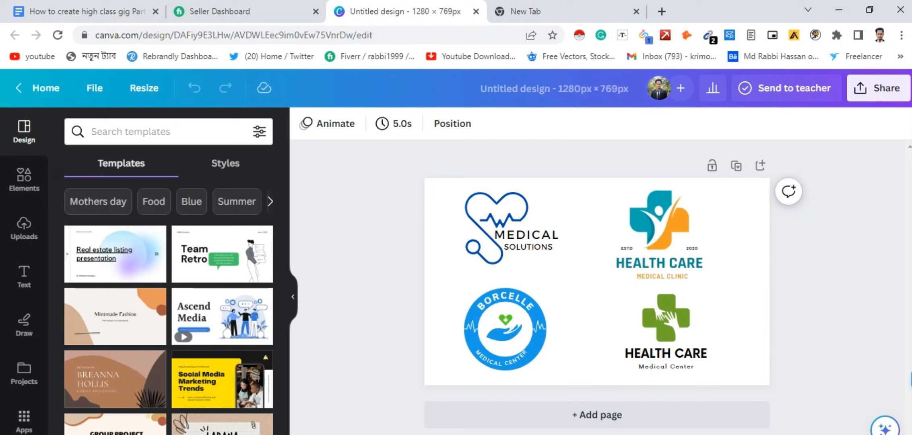
pyautogui.click(242, 11)
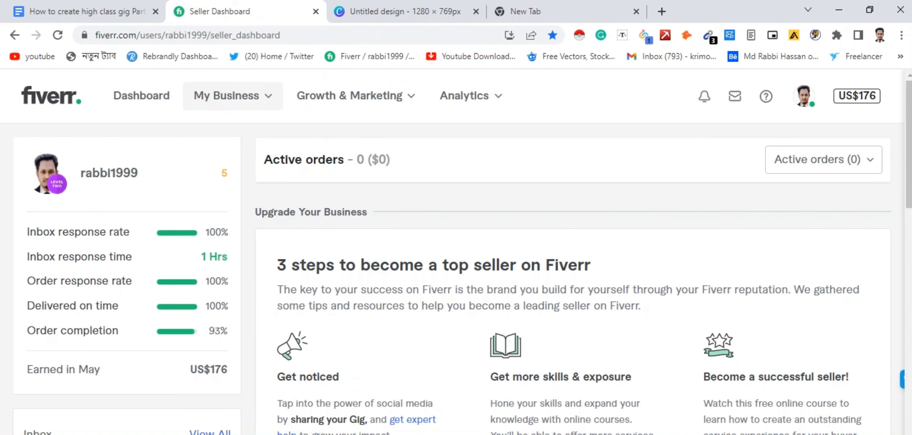
pyautogui.click(233, 96)
pyautogui.click(206, 167)
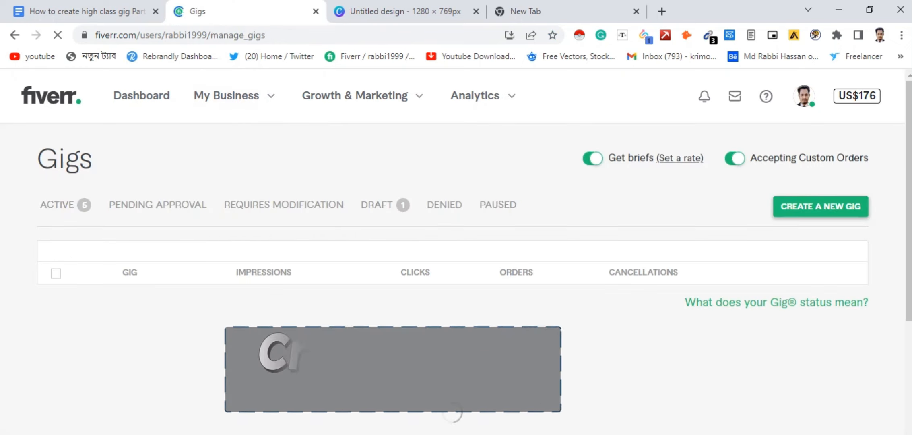
pyautogui.click(821, 206)
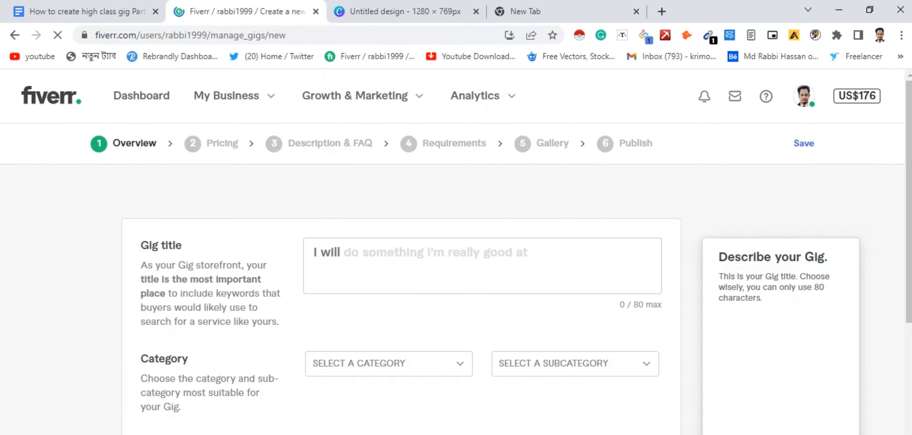
# Copy the title text from the "How to create high class gig Part 2" Google Doc into the Fiverr gig title.
pyautogui.scroll(-1, 453, 258)
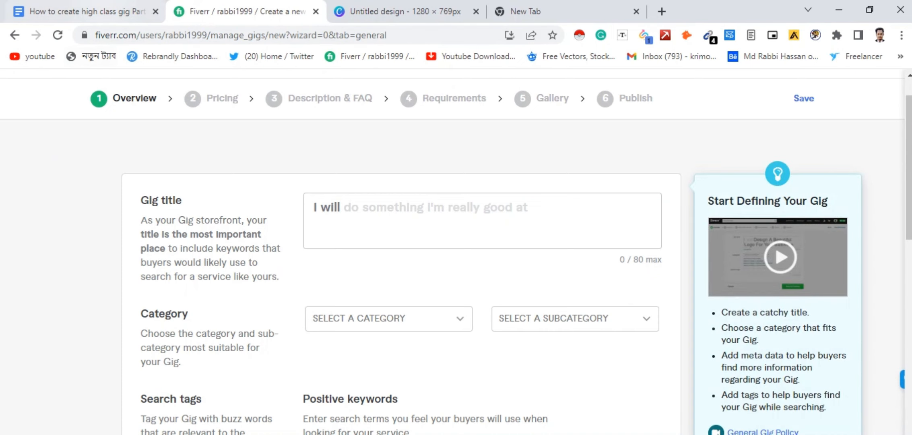
pyautogui.click(87, 11)
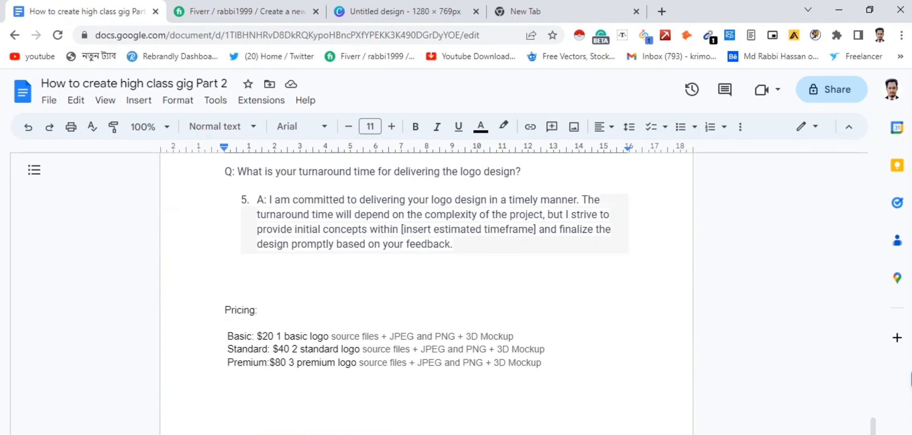
pyautogui.scroll(20, 427, 294)
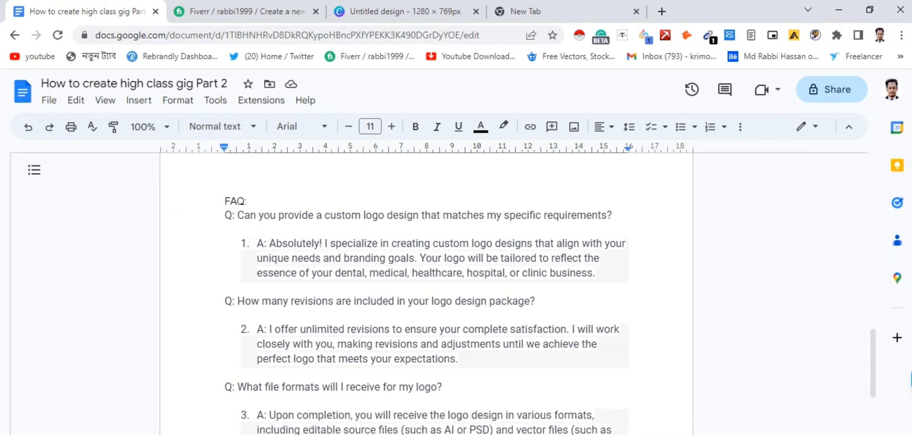
pyautogui.moveTo(249, 260); pyautogui.dragTo(604, 260)
pyautogui.rightClick(584, 260)
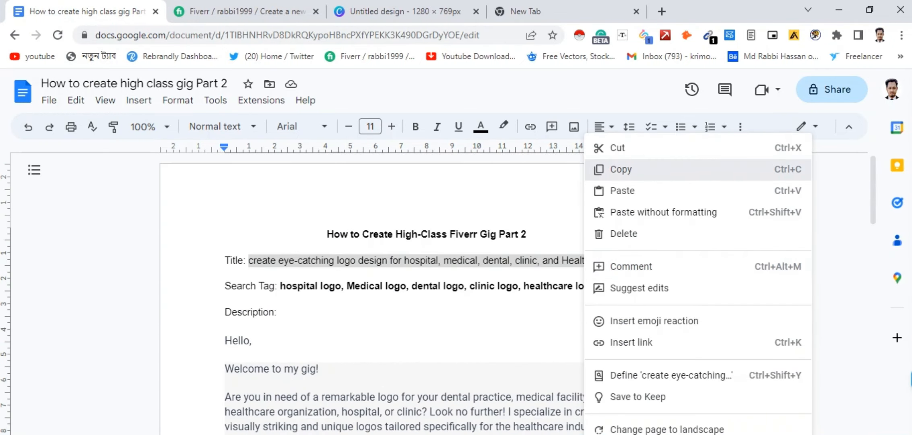
pyautogui.click(621, 169)
pyautogui.click(242, 12)
pyautogui.rightClick(478, 196)
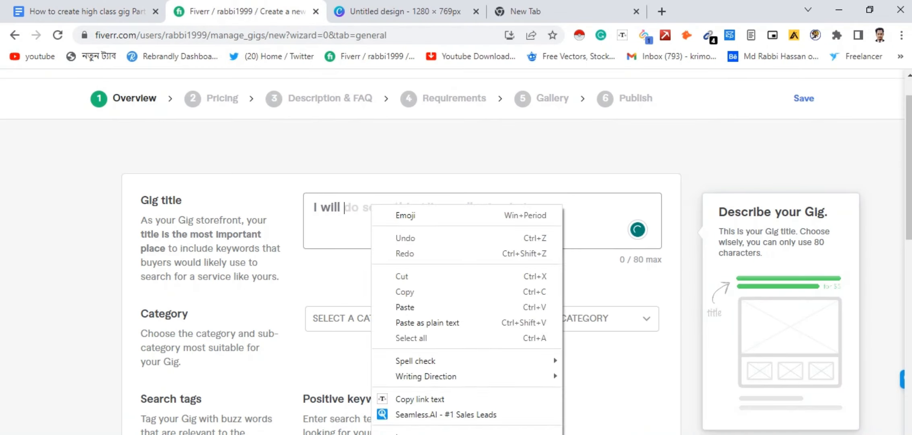
pyautogui.click(508, 301)
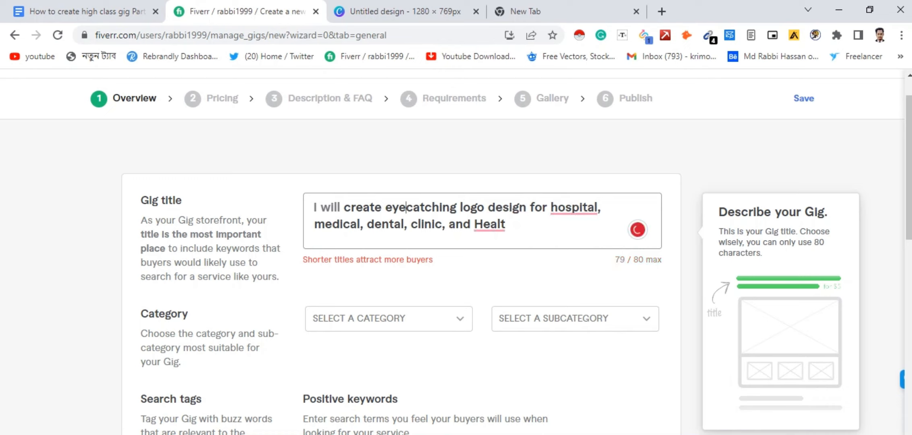
# Edit the gig title to read "create eye catching logo design for hospital, medical, dental, clinic and Health".
pyautogui.click(512, 226)
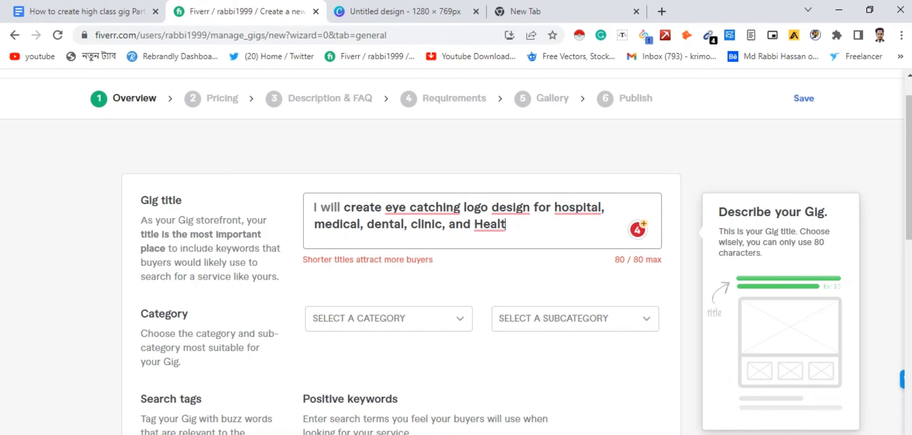
pyautogui.press('BackSpace')
pyautogui.click(504, 225)
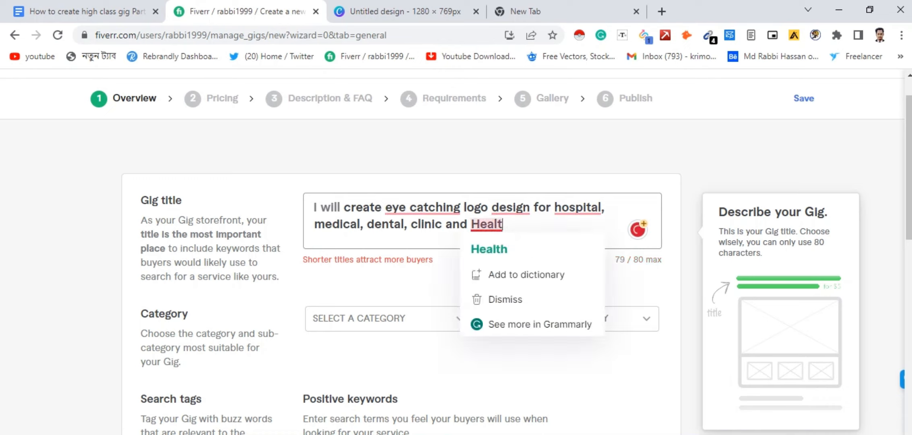
pyautogui.write('h')
# Set the gig's category to Graphics & Design and its subcategory to Logo Design.
pyautogui.scroll(-2, 456, 250)
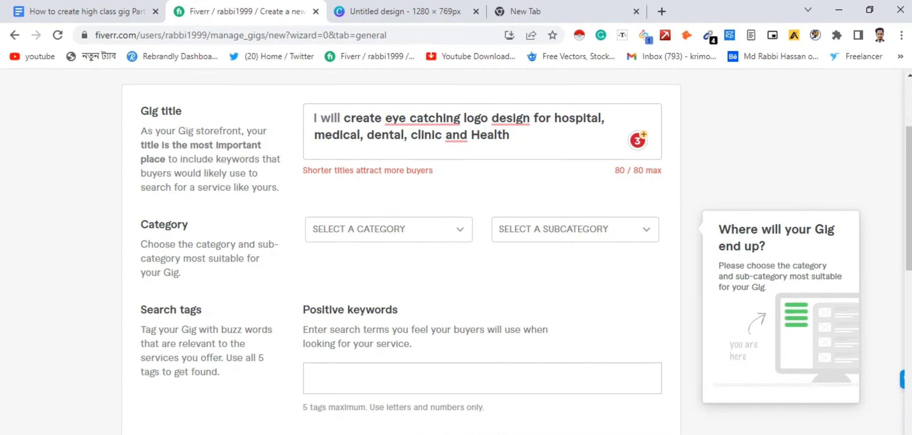
pyautogui.click(388, 229)
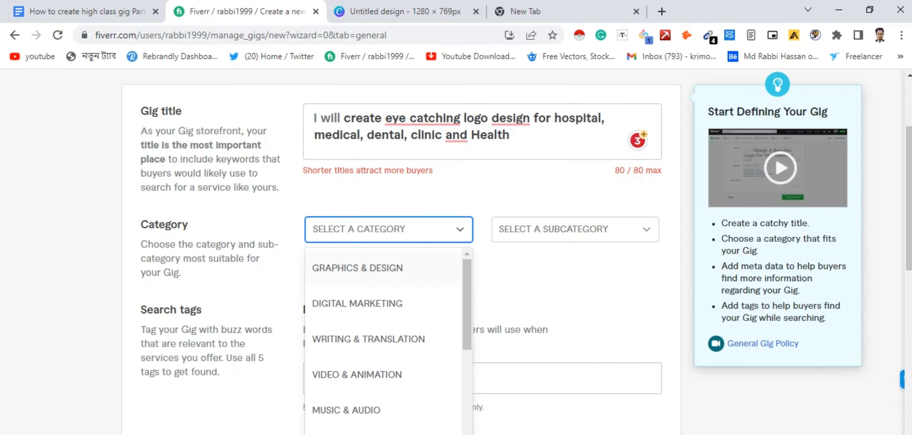
pyautogui.click(358, 267)
pyautogui.click(575, 229)
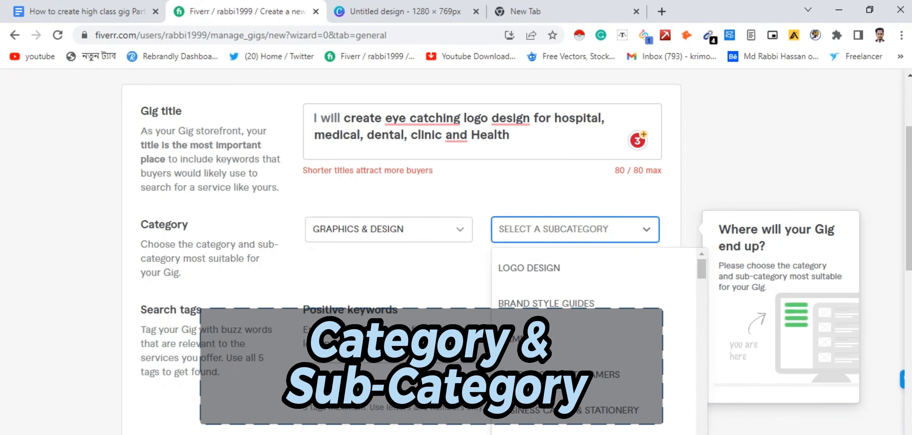
pyautogui.click(530, 268)
# In the gig metadata, choose the Minimalist logo style and the Monogram, Pictorial and Abstract logo types.
pyautogui.scroll(-4, 483, 249)
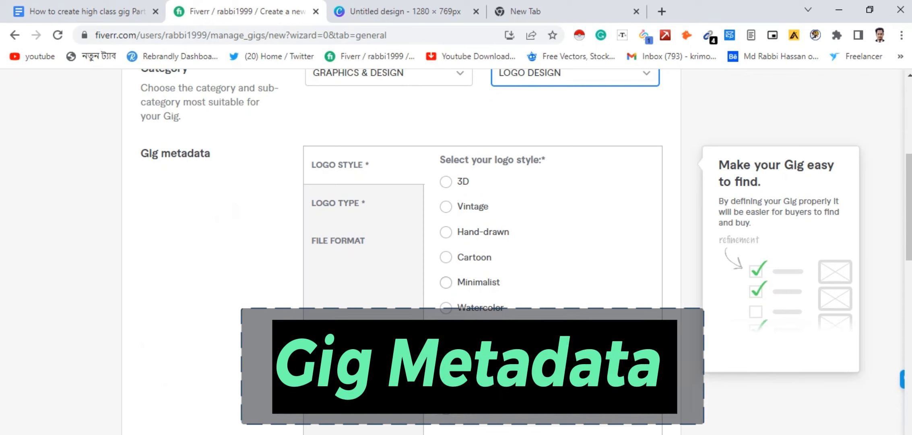
pyautogui.click(446, 283)
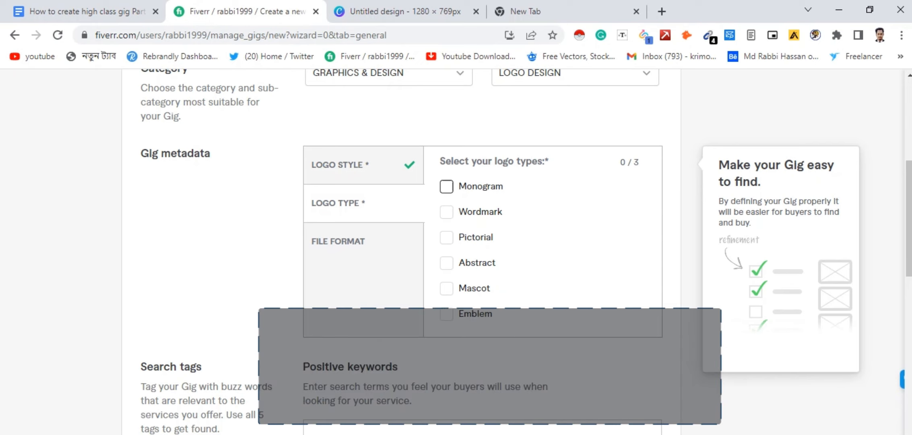
pyautogui.click(446, 186)
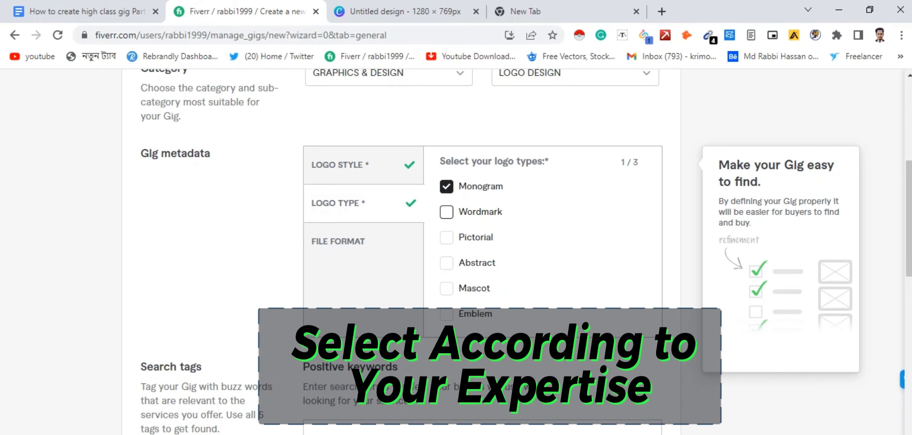
pyautogui.click(447, 237)
pyautogui.click(446, 262)
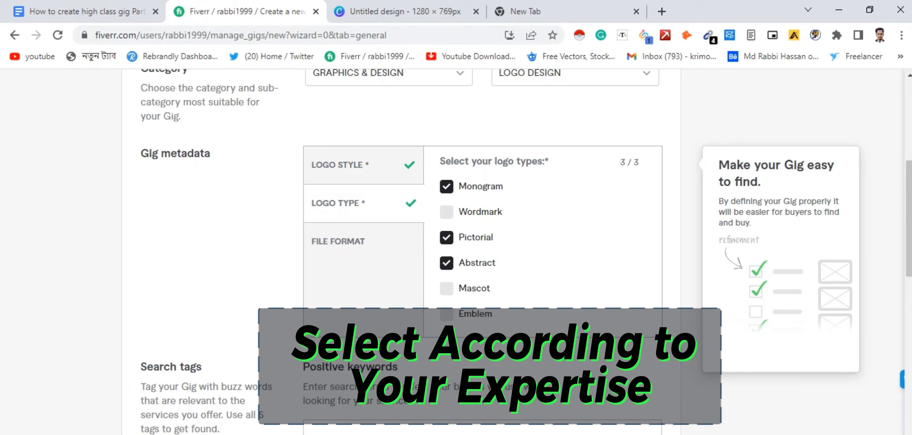
# Select AI, JPG, PDF, PNG, PSD, EPS, CDR and SVG as the file formats in the gig metadata.
pyautogui.scroll(-2, 483, 241)
pyautogui.click(354, 175)
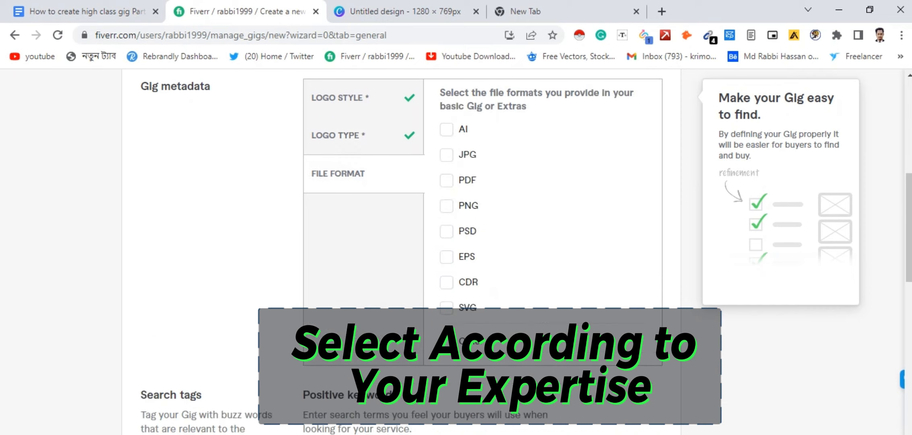
pyautogui.click(446, 130)
pyautogui.click(447, 155)
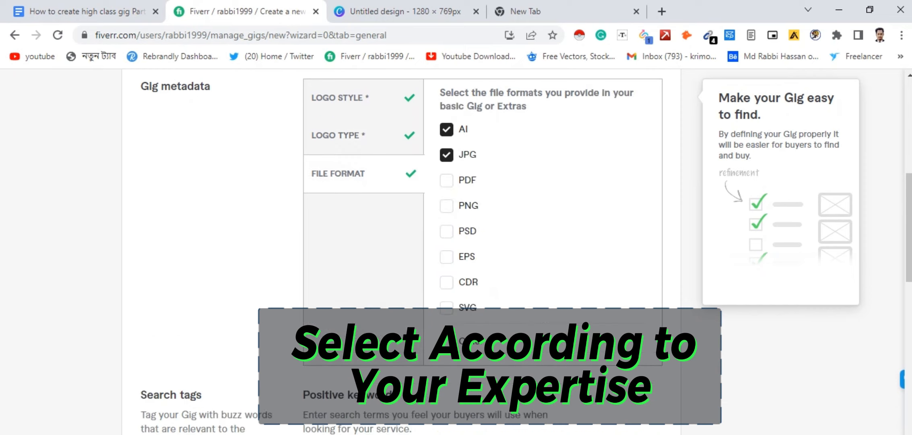
pyautogui.click(446, 206)
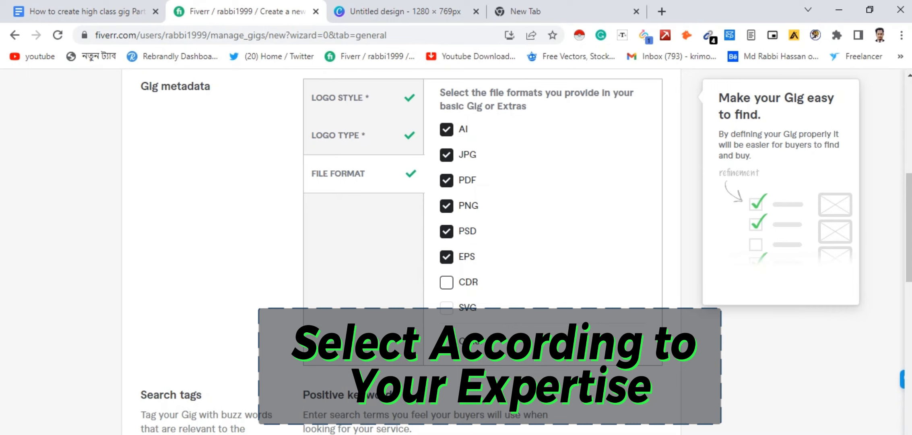
pyautogui.click(447, 283)
pyautogui.click(447, 307)
# Copy "hospital logo" from the Google Doc's search tags and add it as the gig's first positive keyword.
pyautogui.scroll(-5, 483, 241)
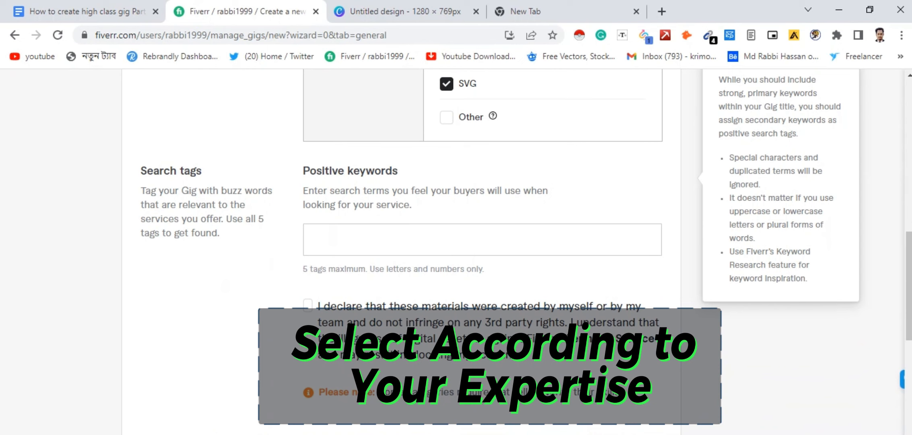
pyautogui.click(334, 240)
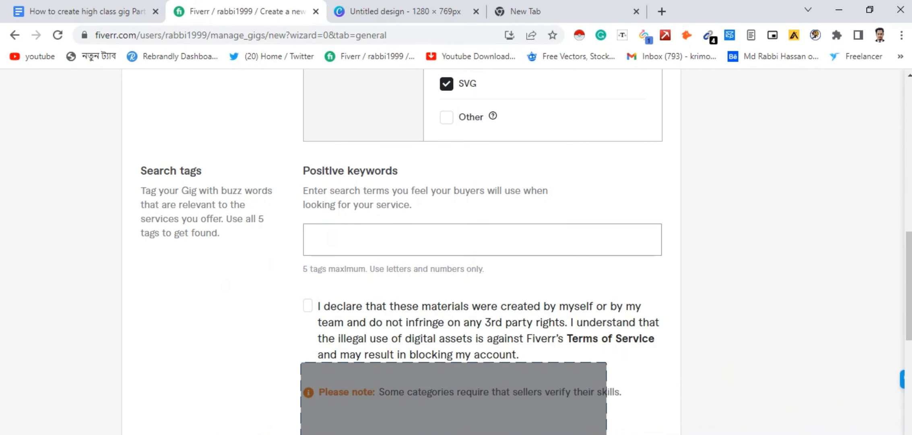
pyautogui.click(64, 11)
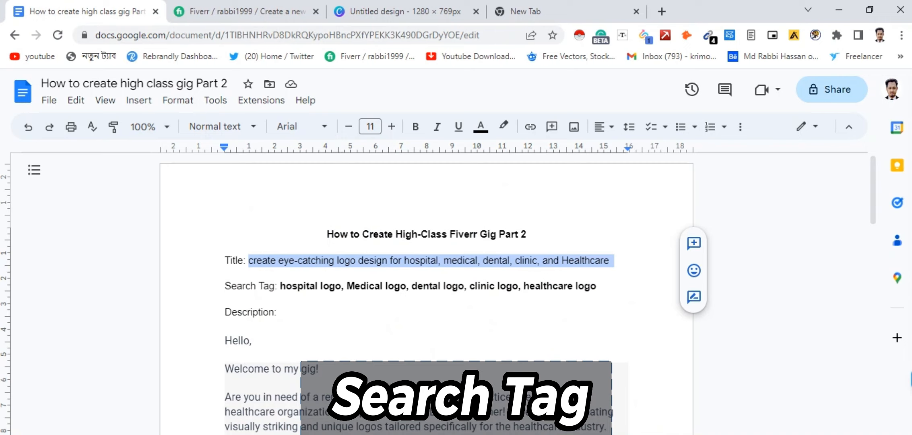
pyautogui.moveTo(280, 285); pyautogui.dragTo(341, 285)
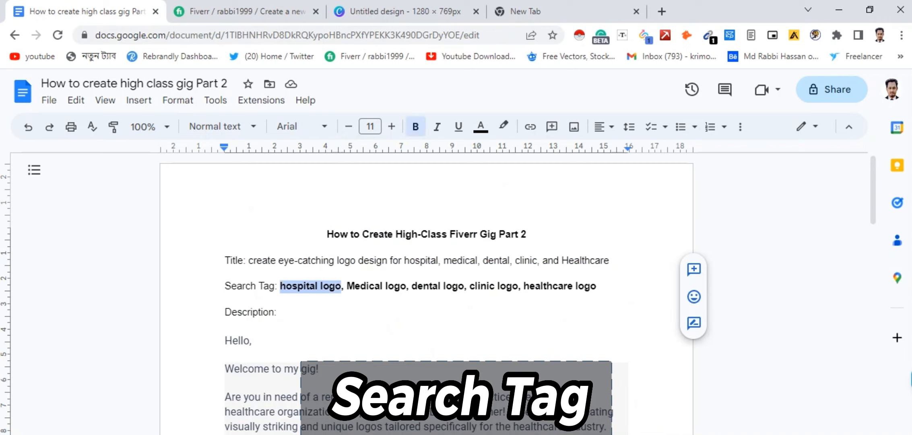
pyautogui.rightClick(325, 286)
pyautogui.click(355, 169)
pyautogui.hotkey('ctrl', 'Tab')
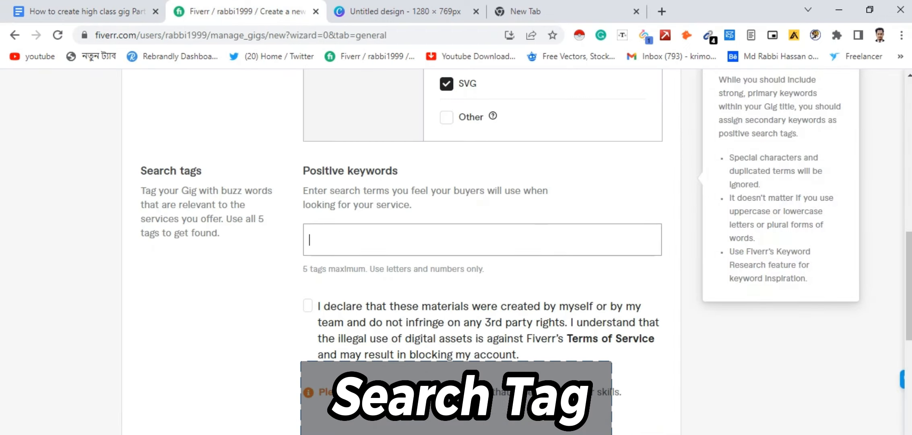
pyautogui.hotkey('ctrl', 'v')
pyautogui.press('Return')
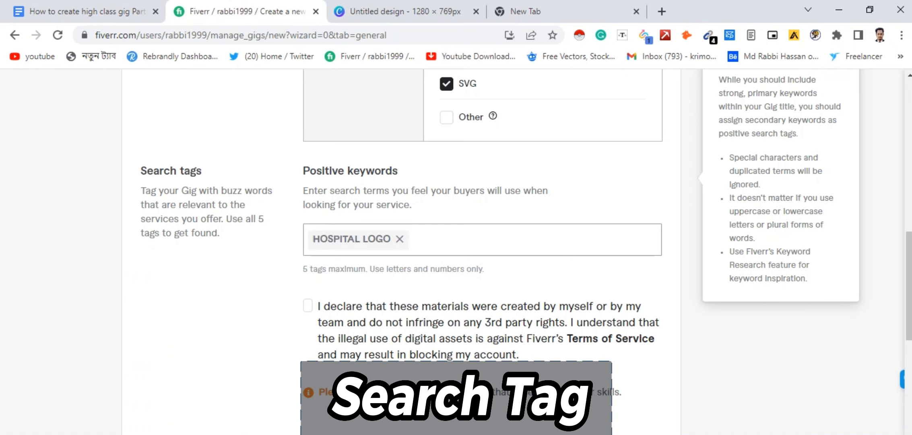
# Copy "Medical logo" from the Google Doc and add it to the gig's positive keywords.
pyautogui.hotkey('ctrl', 'shift', 'Tab')
pyautogui.moveTo(347, 285); pyautogui.dragTo(406, 286)
pyautogui.rightClick(402, 286)
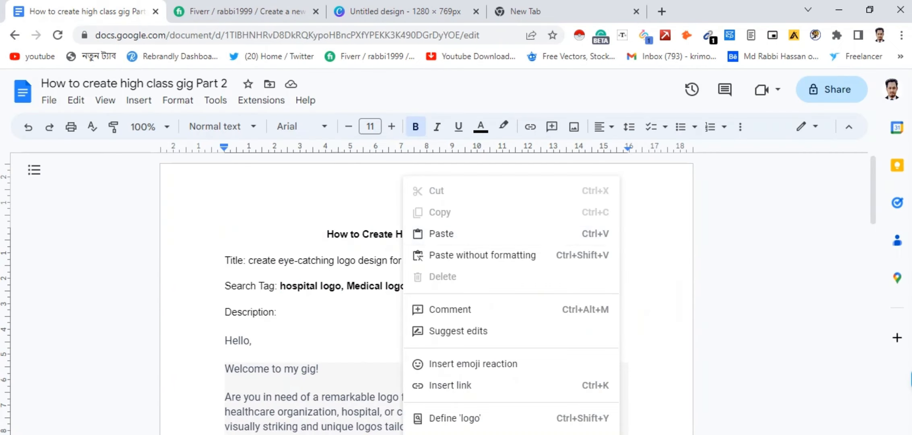
pyautogui.moveTo(347, 285); pyautogui.dragTo(465, 286)
pyautogui.rightClick(402, 286)
pyautogui.rightClick(390, 287)
pyautogui.click(430, 169)
pyautogui.hotkey('ctrl', 'Tab')
pyautogui.hotkey('ctrl', 'v')
pyautogui.press('Return')
# Copy "dental logo" from the Google Doc and add it to the gig's positive keywords.
pyautogui.hotkey('ctrl', 'shift', 'Tab')
pyautogui.rightClick(459, 286)
pyautogui.hotkey('ctrl', 'c')
pyautogui.hotkey('ctrl', 'Tab')
pyautogui.hotkey('ctrl', 'v')
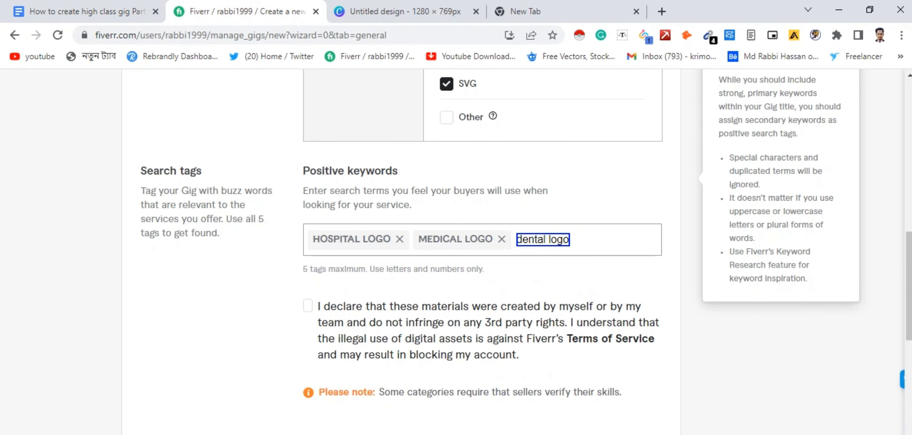
pyautogui.press('Return')
# Copy "clinic logo" from the Google Doc and add it to the gig's positive keywords.
pyautogui.hotkey('ctrl', 'shift', 'Tab')
pyautogui.moveTo(470, 286); pyautogui.dragTo(518, 286)
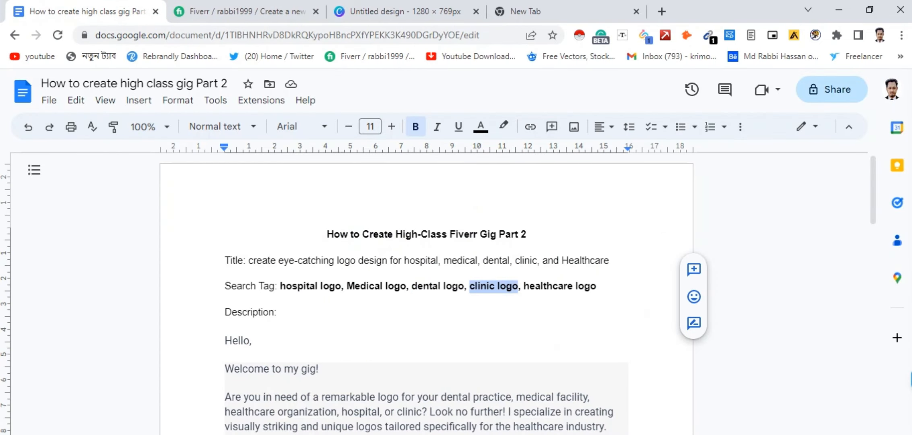
pyautogui.hotkey('ctrl', 'c')
pyautogui.hotkey('ctrl', 'Tab')
pyautogui.hotkey('ctrl', 'v')
pyautogui.press('Return')
# Copy "healthcare logo" from the Google Doc and add it as the gig's fifth positive keyword.
pyautogui.hotkey('ctrl', 'shift', 'Tab')
pyautogui.moveTo(523, 286); pyautogui.dragTo(596, 286)
pyautogui.hotkey('ctrl', 'c')
pyautogui.hotkey('ctrl', 'Tab')
pyautogui.hotkey('ctrl', 'v')
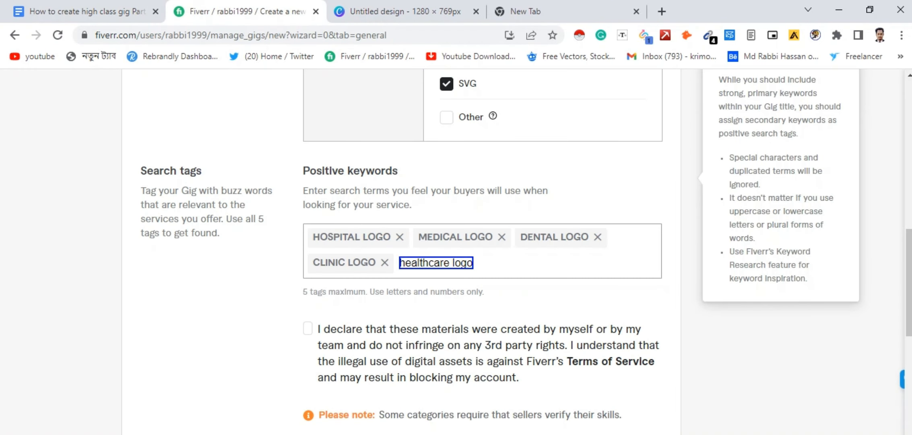
pyautogui.press('Return')
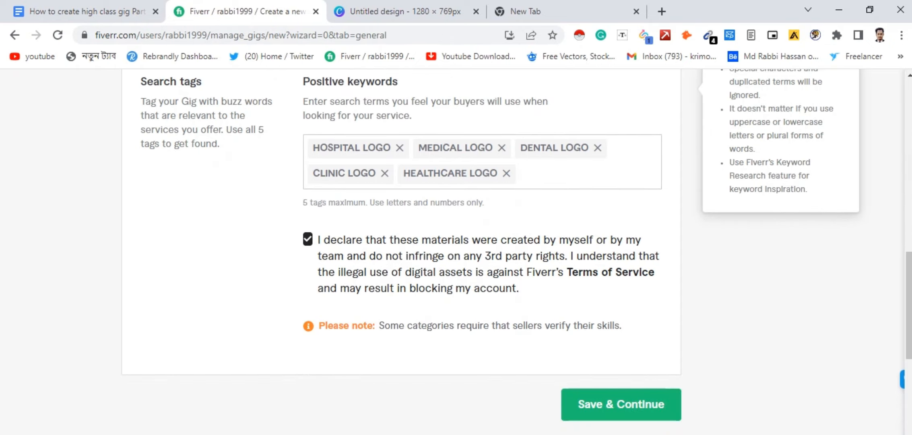
# Accept the declaration that the materials are original, save the gig overview and continue to the pricing packages.
pyautogui.scroll(-2, 483, 257)
pyautogui.click(621, 315)
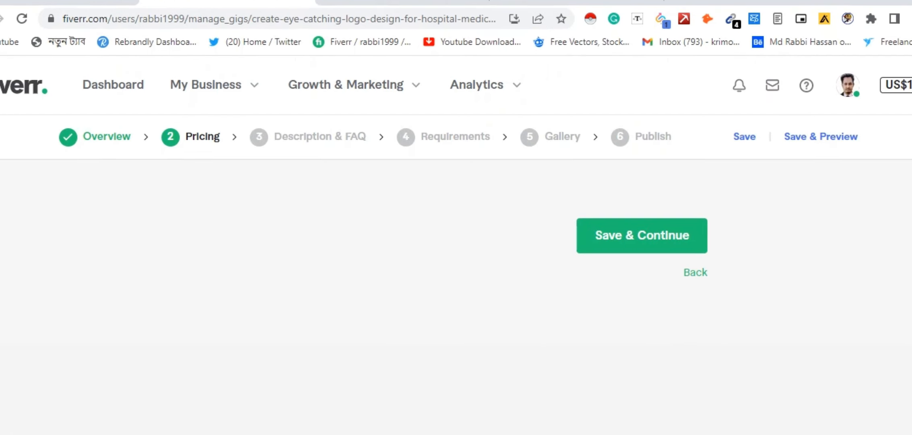
pyautogui.scroll(-5, 402, 258)
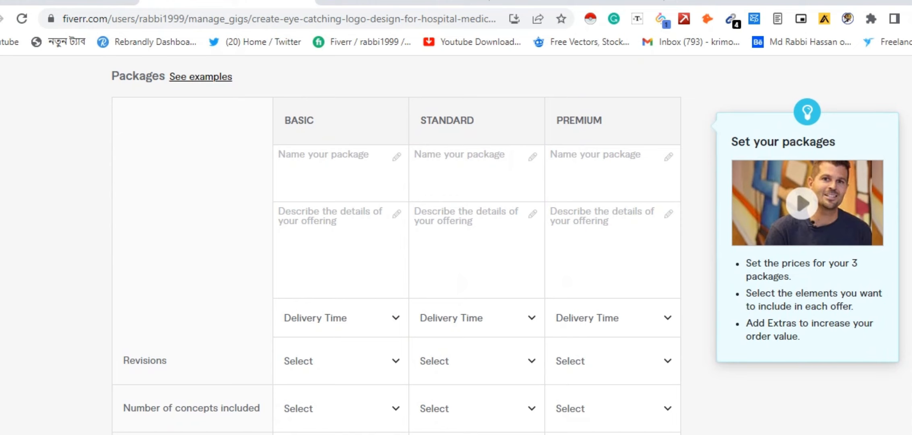
# Name the three packages "Basic Logo", "Standard Logo" and "Premium Logo".
pyautogui.scroll(2, 443, 257)
pyautogui.scroll(-2, 443, 258)
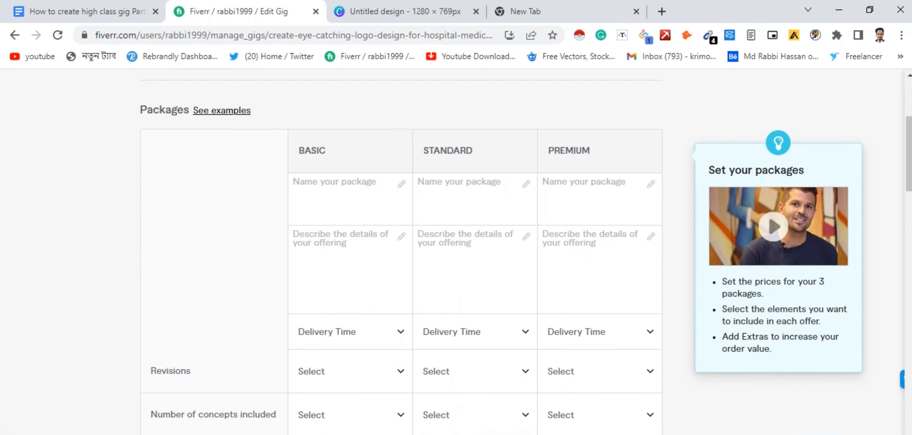
pyautogui.click(347, 194)
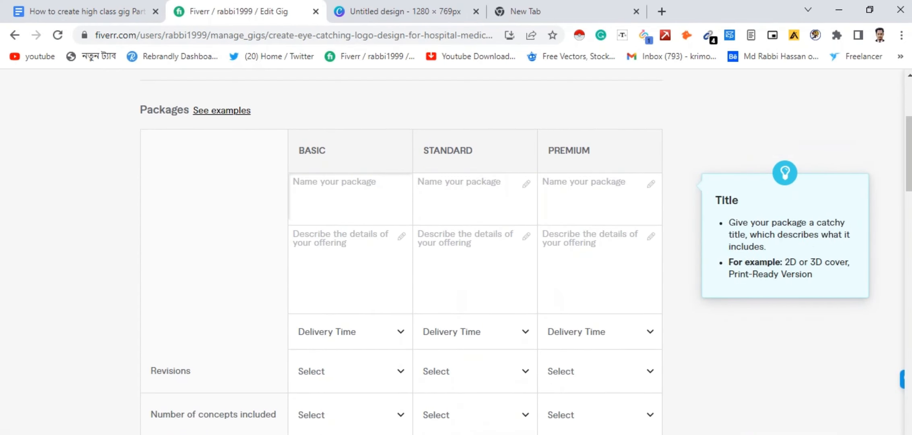
pyautogui.write('Basic Logo')
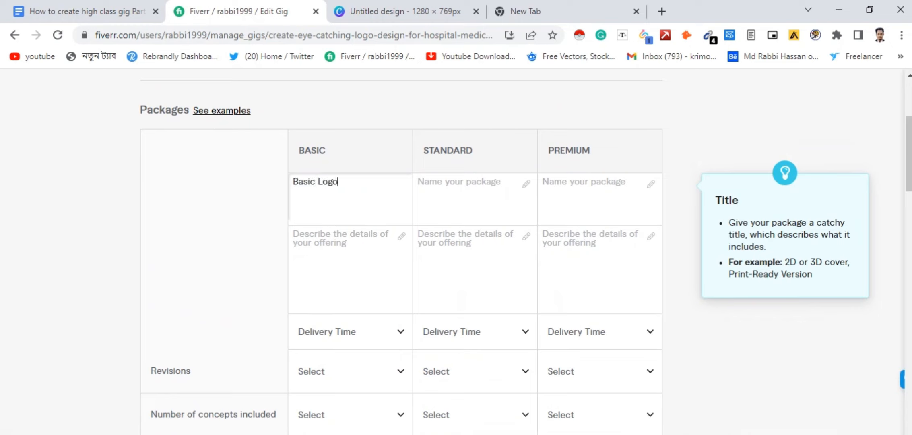
pyautogui.press('Tab')
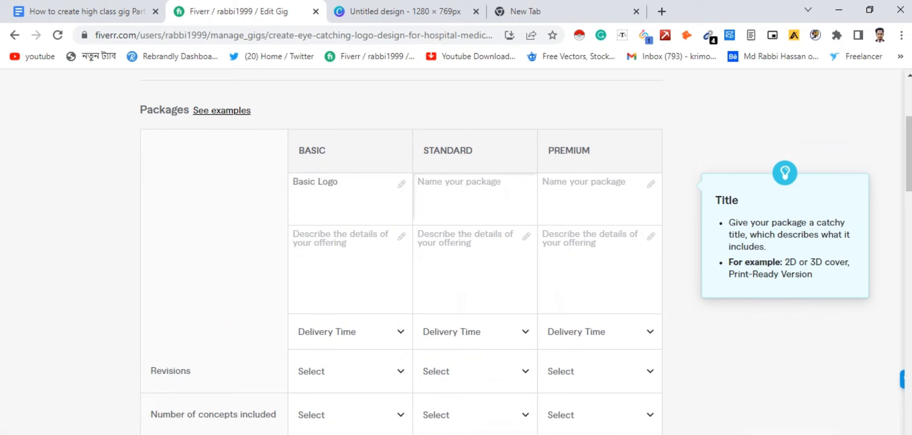
pyautogui.write('Standard Log')
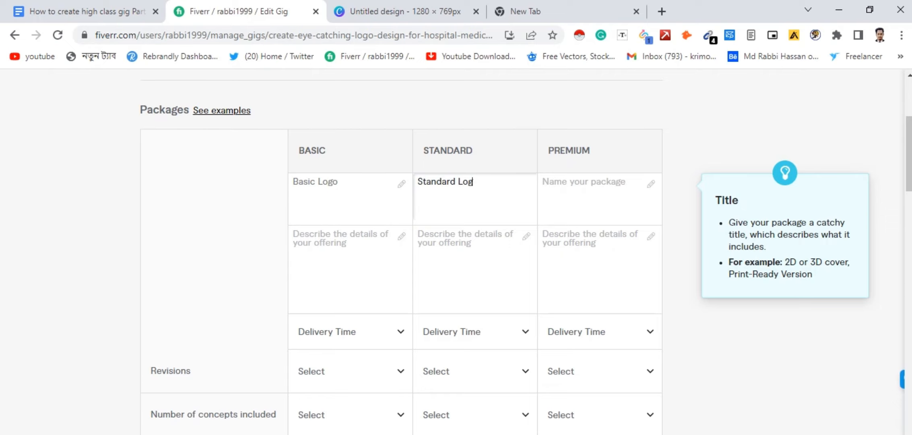
pyautogui.write('o')
pyautogui.press('Tab')
pyautogui.write('Premi')
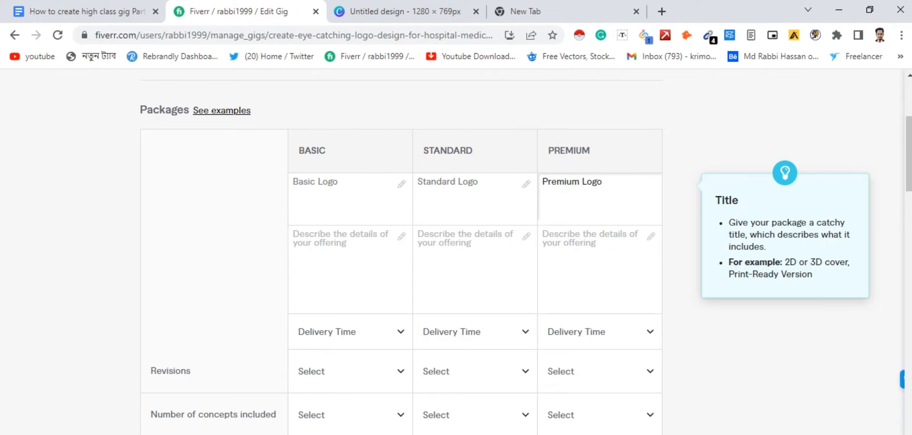
pyautogui.press('Tab')
# Copy "1 basic logo source files + JPEG and PNG + 3D Mockup" from the Google Doc's pricing section into the Basic package description.
pyautogui.hotkey('ctrl', 'shift', 'Tab')
pyautogui.scroll(-20, 426, 294)
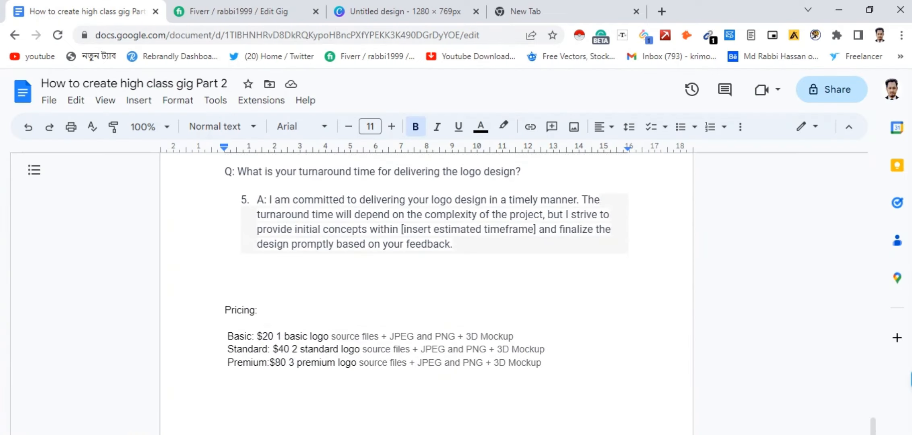
pyautogui.moveTo(331, 337); pyautogui.dragTo(277, 337)
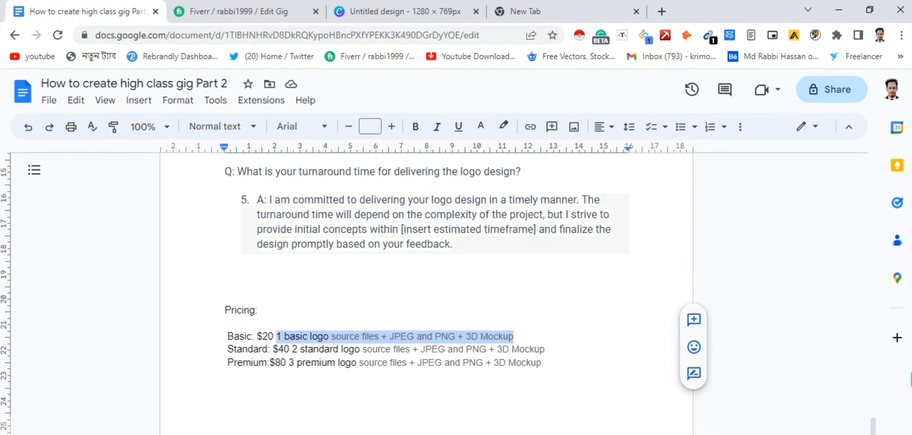
pyautogui.hotkey('ctrl', 'c')
pyautogui.click(247, 11)
pyautogui.rightClick(322, 250)
pyautogui.click(378, 124)
# Copy "standard logo source files + JPEG and PNG + 3D Mockup" from the Google Doc into the Standard package description.
pyautogui.rightClick(454, 238)
pyautogui.click(87, 11)
pyautogui.moveTo(300, 349); pyautogui.dragTo(545, 349)
pyautogui.rightClick(525, 349)
pyautogui.click(540, 128)
pyautogui.click(248, 11)
pyautogui.rightClick(470, 239)
pyautogui.click(489, 340)
# Copy "3 premium logo source files + JPEG and PNG + 3D Mockup" from the Google Doc into the Premium package description.
pyautogui.click(87, 11)
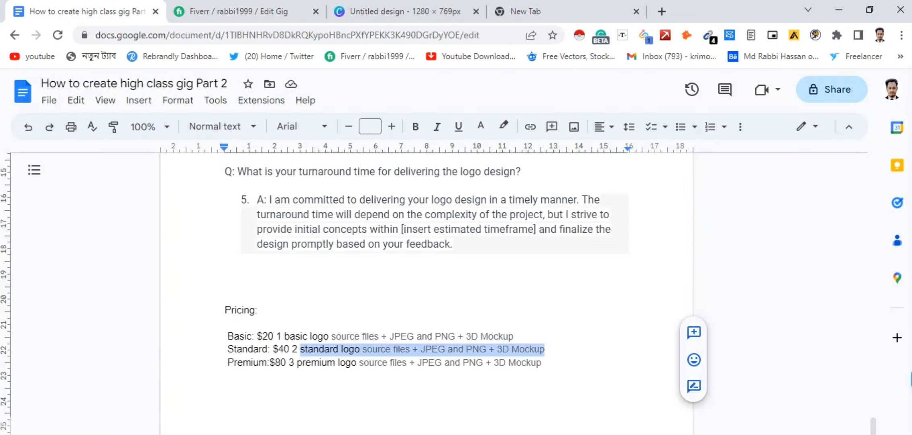
pyautogui.moveTo(289, 363); pyautogui.dragTo(542, 362)
pyautogui.rightClick(528, 362)
pyautogui.click(543, 129)
pyautogui.click(248, 11)
pyautogui.rightClick(578, 238)
pyautogui.click(598, 340)
# Set the delivery time to 2 days for Basic, 3 days for Standard and 4 days for Premium.
pyautogui.scroll(-2, 597, 340)
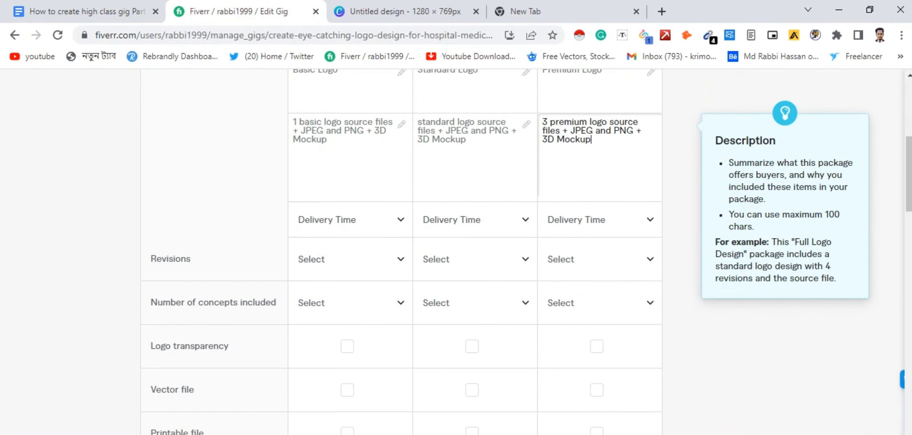
pyautogui.click(350, 219)
pyautogui.click(347, 355)
pyautogui.click(475, 220)
pyautogui.click(472, 398)
pyautogui.click(599, 220)
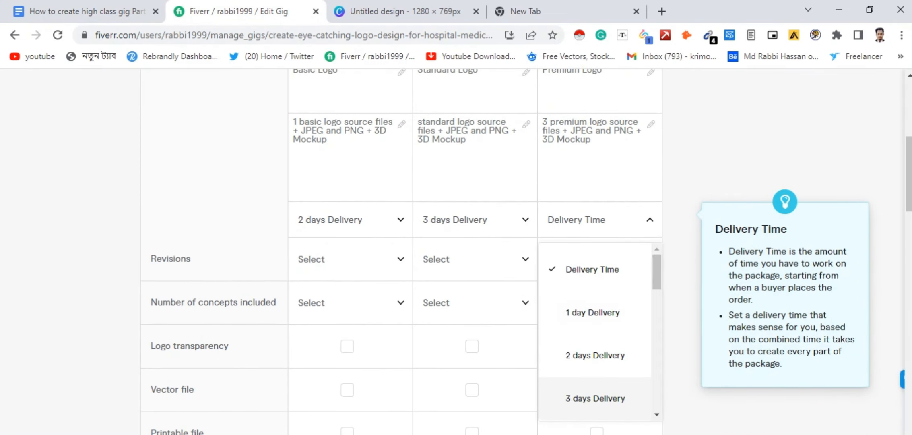
pyautogui.scroll(-2, 595, 374)
pyautogui.click(595, 353)
# Set the revisions to unlimited for the Basic, Standard and Premium packages.
pyautogui.scroll(-2, 595, 353)
pyautogui.click(350, 170)
pyautogui.scroll(-6, 345, 306)
pyautogui.click(344, 345)
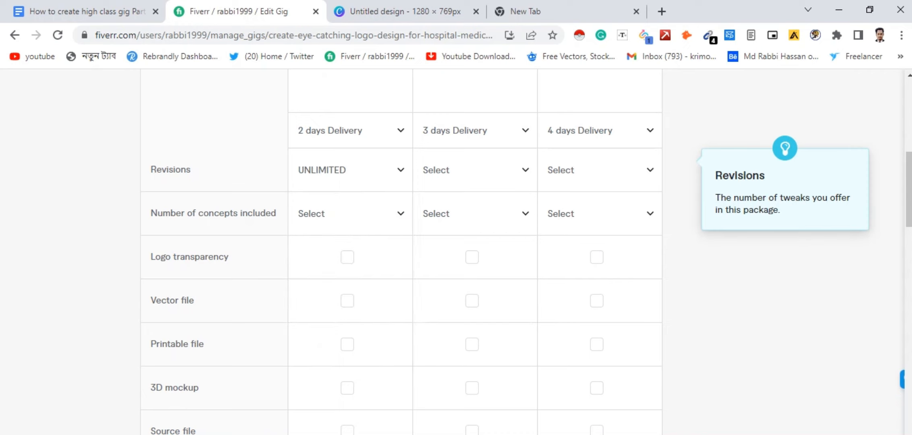
pyautogui.click(475, 170)
pyautogui.scroll(-6, 474, 282)
pyautogui.click(472, 345)
pyautogui.click(599, 170)
pyautogui.scroll(-6, 599, 282)
pyautogui.click(596, 345)
# Set the package prices to $20 for Basic, $40 for Standard and $80 for Premium.
pyautogui.scroll(-5, 596, 345)
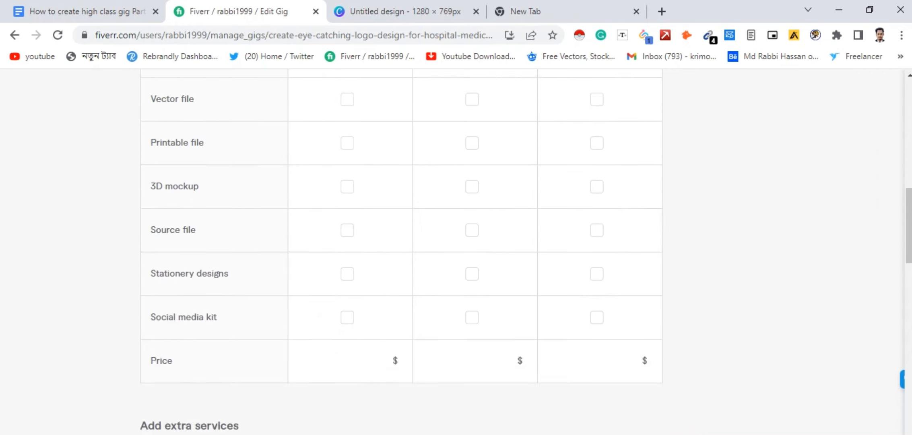
pyautogui.scroll(-2, 401, 271)
pyautogui.click(347, 271)
pyautogui.scroll(4, 350, 272)
pyautogui.scroll(-1, 350, 242)
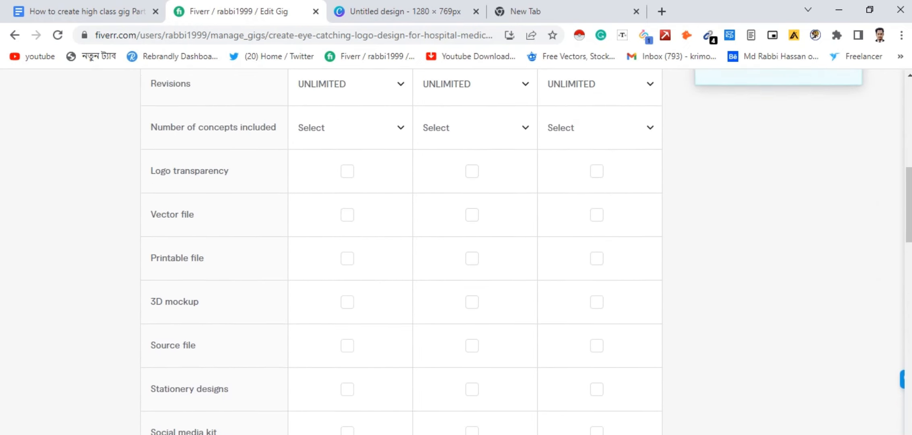
pyautogui.scroll(-2, 350, 242)
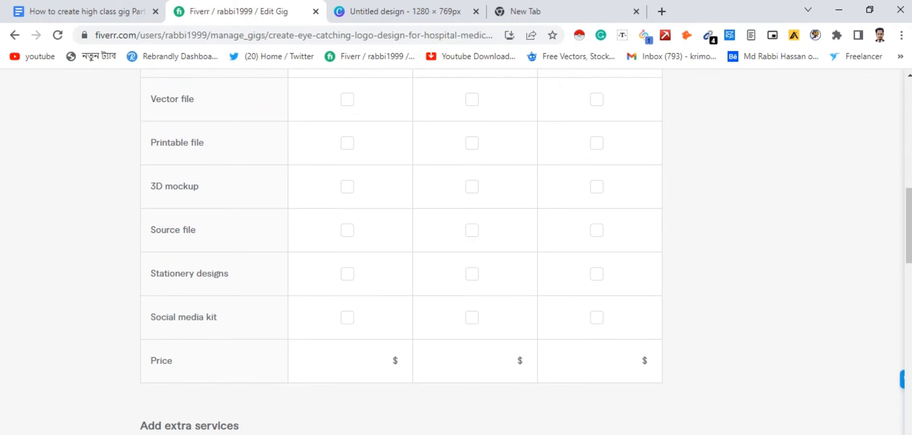
pyautogui.scroll(4, 350, 241)
pyautogui.scroll(-7, 350, 242)
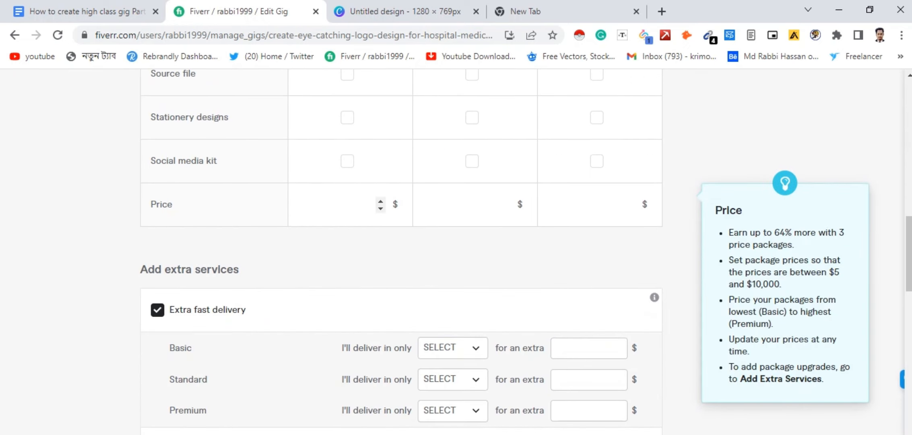
pyautogui.click(459, 204)
pyautogui.write('40')
pyautogui.click(584, 204)
pyautogui.write('8')
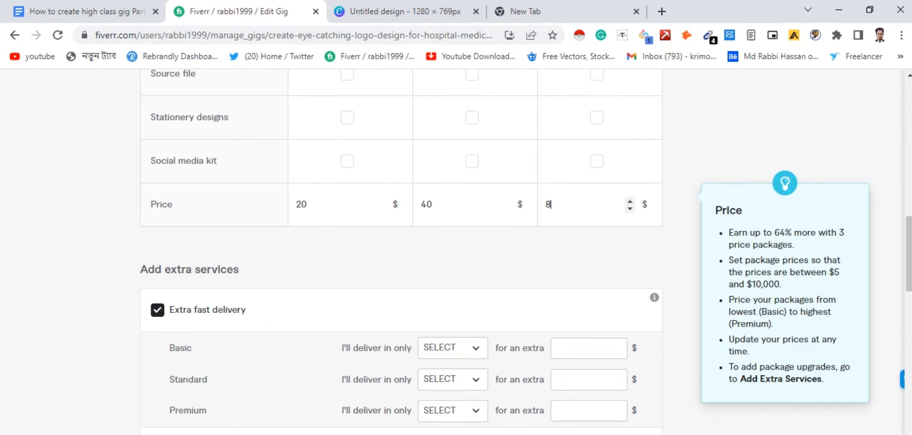
# Clear the preselected extra services, save the pricing and continue to the description and FAQ section.
pyautogui.scroll(-6, 241, 161)
pyautogui.scroll(2, 157, 155)
pyautogui.click(157, 153)
pyautogui.click(158, 200)
pyautogui.click(157, 248)
pyautogui.scroll(-5, 157, 241)
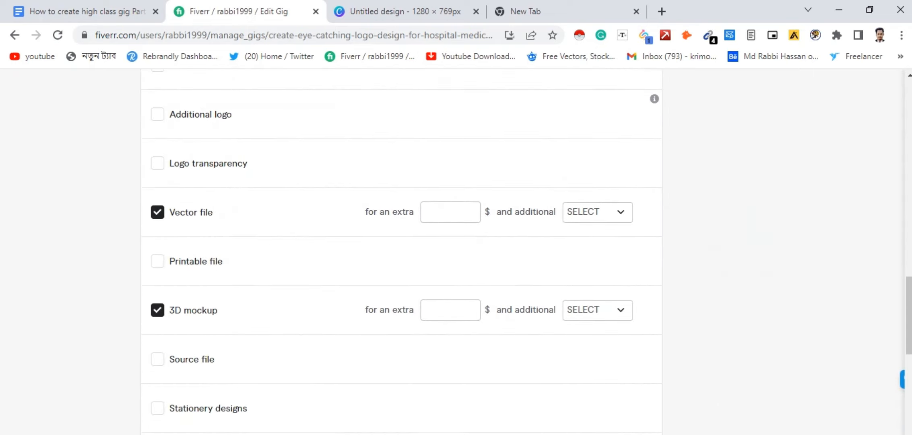
pyautogui.click(158, 124)
pyautogui.scroll(-5, 403, 241)
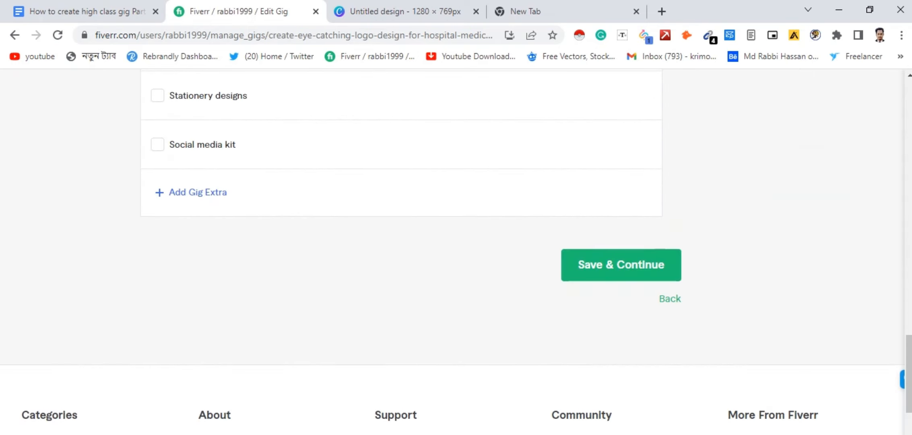
pyautogui.click(621, 265)
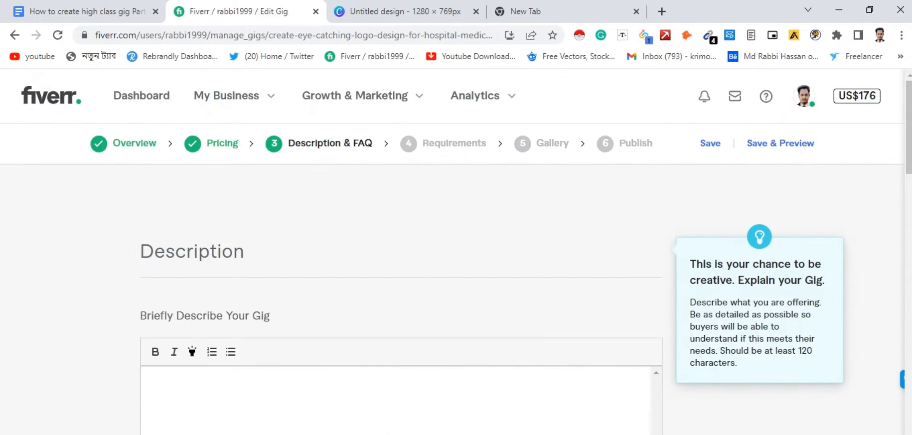
# Copy the full gig description from the Google Doc and paste it into the gig's description field.
pyautogui.scroll(-3, 452, 252)
pyautogui.click(151, 202)
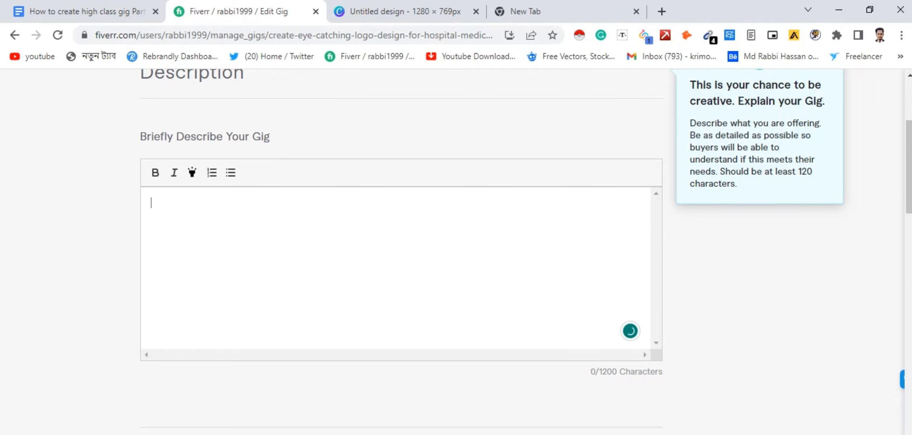
pyautogui.click(86, 12)
pyautogui.scroll(13, 427, 282)
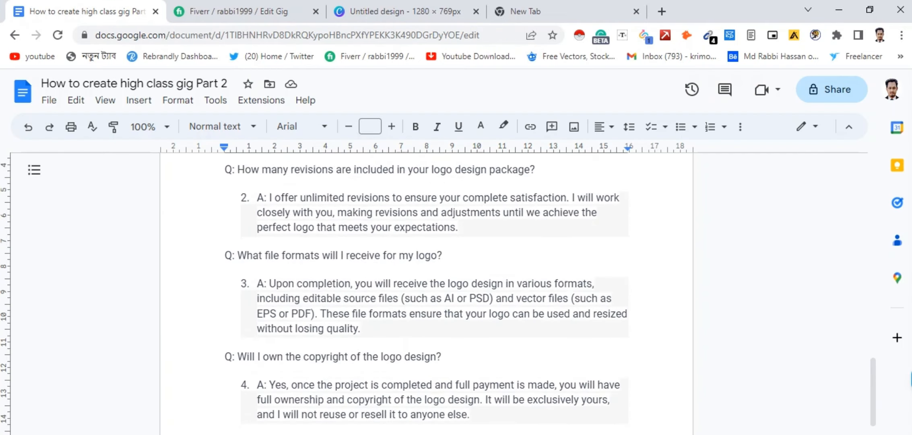
pyautogui.scroll(-8, 520, 427)
pyautogui.moveTo(224, 241); pyautogui.dragTo(549, 200)
pyautogui.rightClick(498, 183)
pyautogui.click(536, 169)
pyautogui.click(238, 11)
pyautogui.rightClick(173, 193)
pyautogui.click(203, 306)
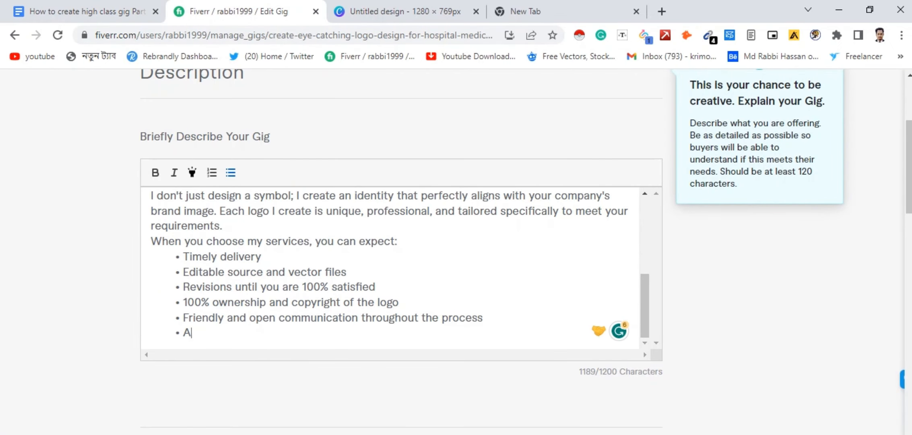
pyautogui.scroll(-3, 403, 242)
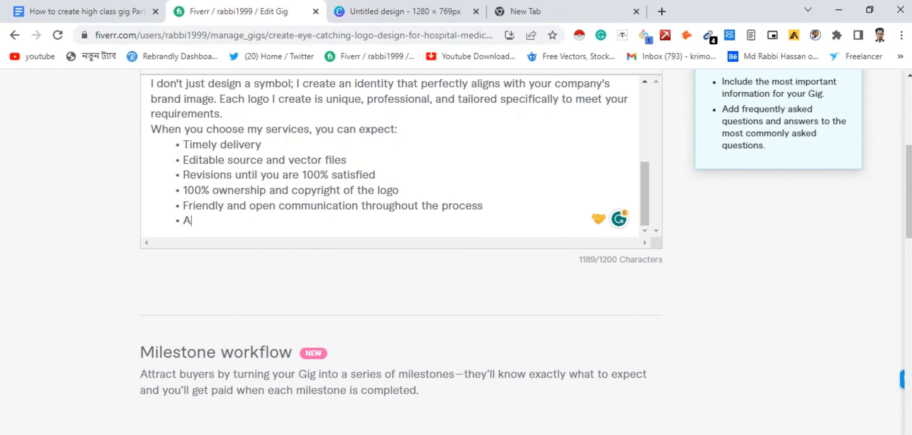
pyautogui.scroll(10, 394, 221)
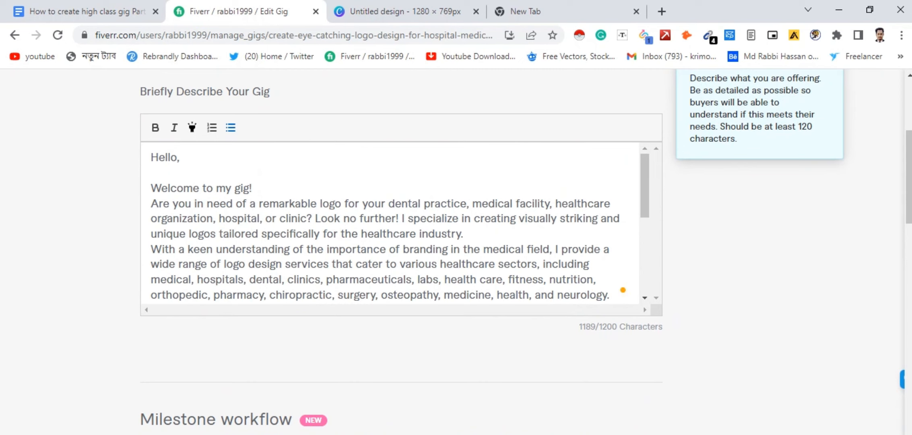
# Delete the paragraph beginning "I don't just design a symbol" from the gig description in the Google Doc.
pyautogui.click(61, 12)
pyautogui.scroll(10, 427, 290)
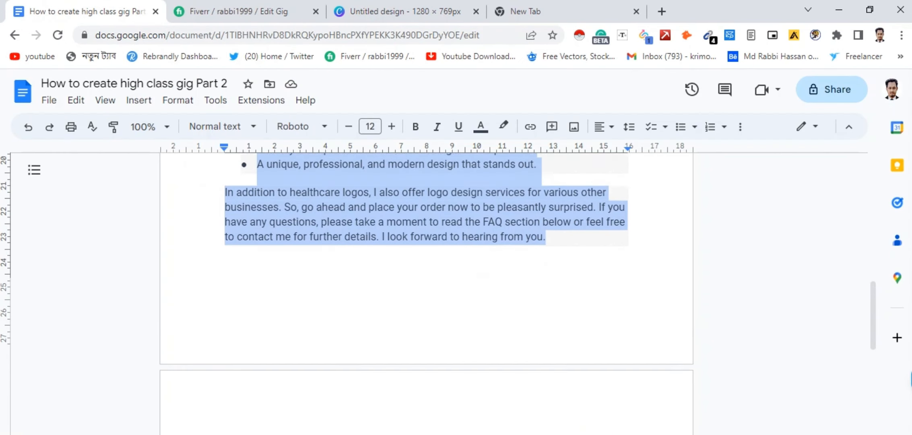
pyautogui.scroll(1, 427, 290)
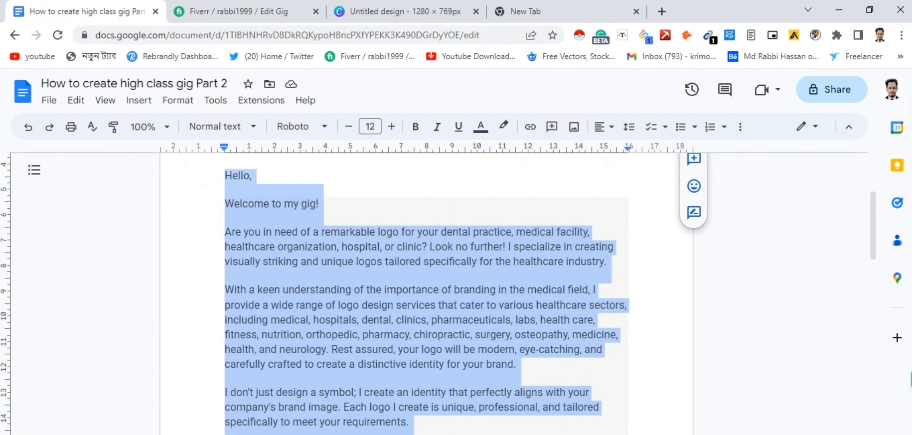
pyautogui.scroll(-3, 426, 289)
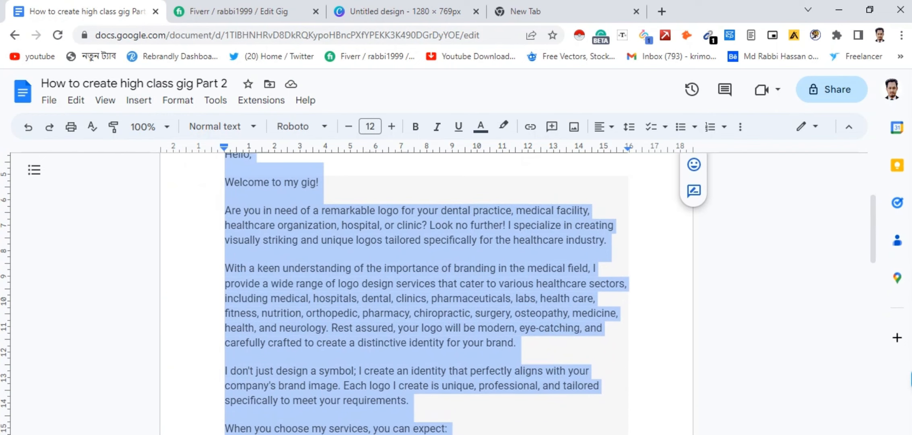
pyautogui.moveTo(412, 287); pyautogui.dragTo(225, 258)
pyautogui.press('BackSpace')
pyautogui.press('BackSpace')
pyautogui.scroll(-2, 426, 293)
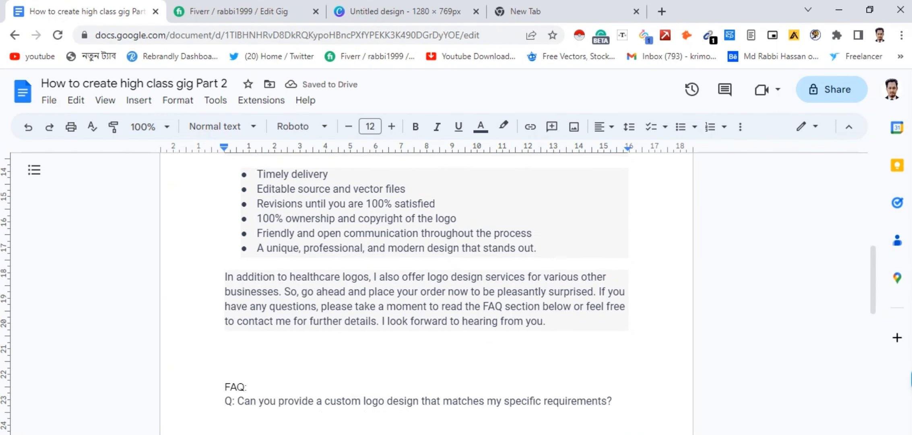
# Drop the "With a keen understanding" clause from the Google Doc draft and replace the gig's description with the shortened text.
pyautogui.scroll(1, 427, 294)
pyautogui.moveTo(546, 366); pyautogui.dragTo(225, 226)
pyautogui.click(393, 287)
pyautogui.scroll(-3, 394, 287)
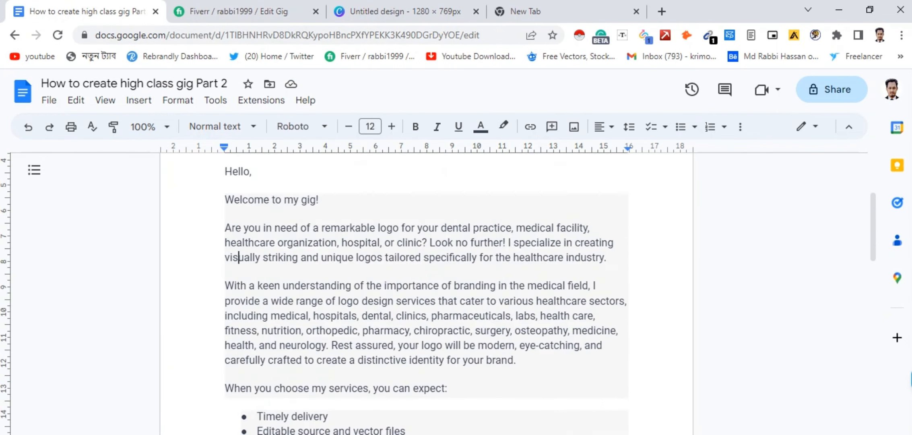
pyautogui.moveTo(225, 171); pyautogui.dragTo(548, 216)
pyautogui.click(242, 11)
pyautogui.hotkey('ctrl', 'a')
pyautogui.hotkey('ctrl', 'v')
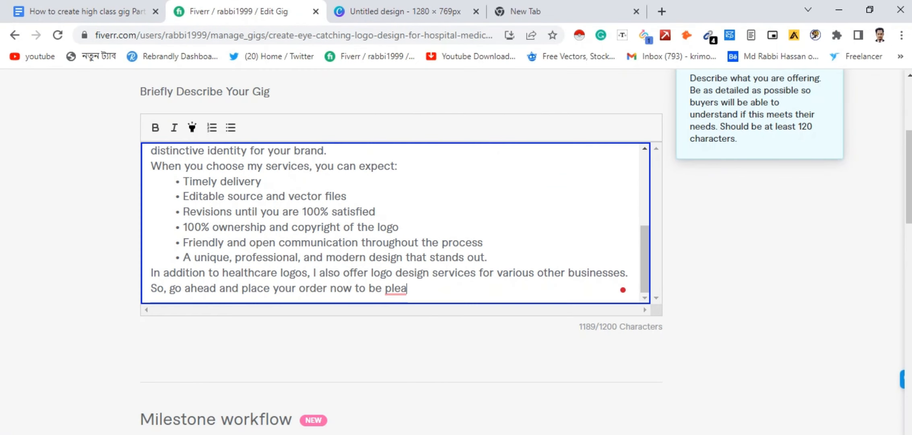
# Bold and highlight "healthcare sectors, including medical, hospitals, dental, clinics, pharmaceuticals, labs" in the gig description.
pyautogui.scroll(5, 390, 222)
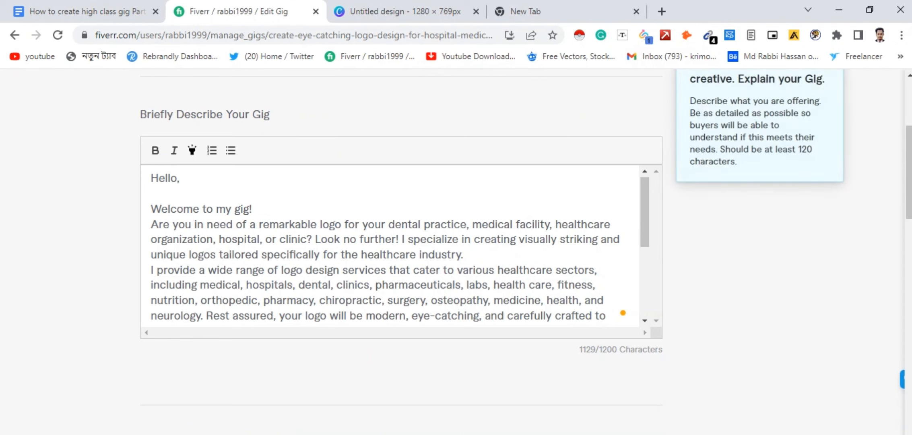
pyautogui.scroll(-1, 497, 242)
pyautogui.moveTo(498, 226)
pyautogui.mouseDown()
pyautogui.moveTo(437, 240)
pyautogui.moveTo(488, 240)
pyautogui.mouseUp()
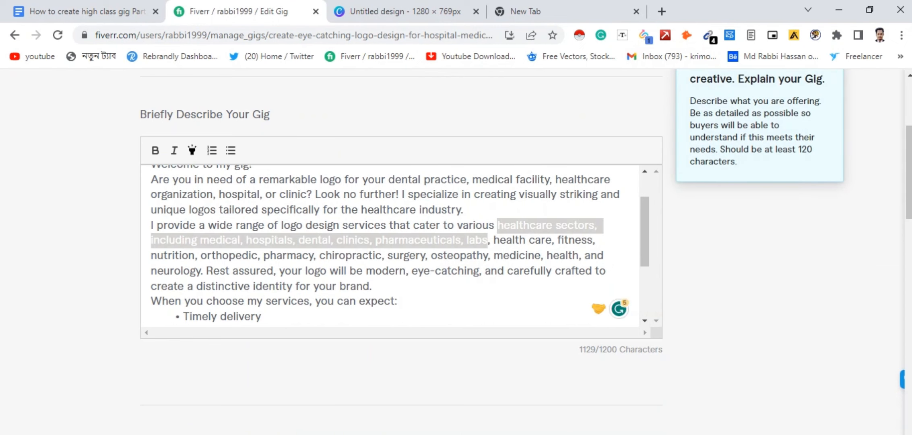
pyautogui.hotkey('ctrl', 'b')
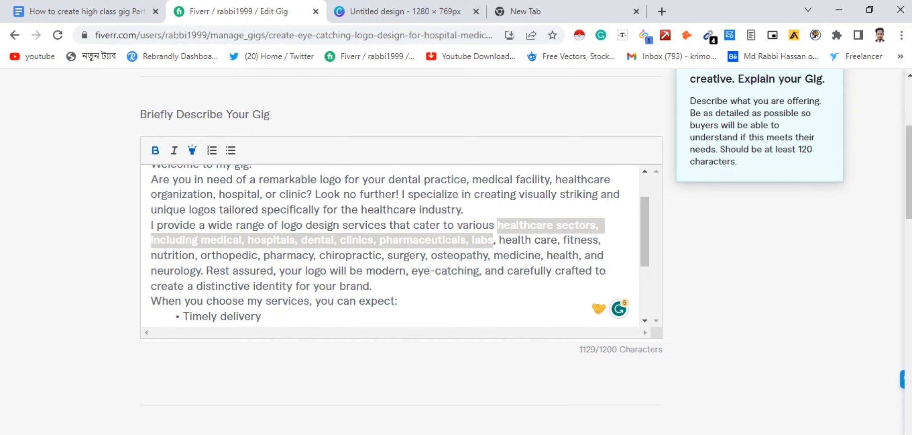
pyautogui.click(192, 150)
pyautogui.click(359, 225)
pyautogui.scroll(-1, 359, 224)
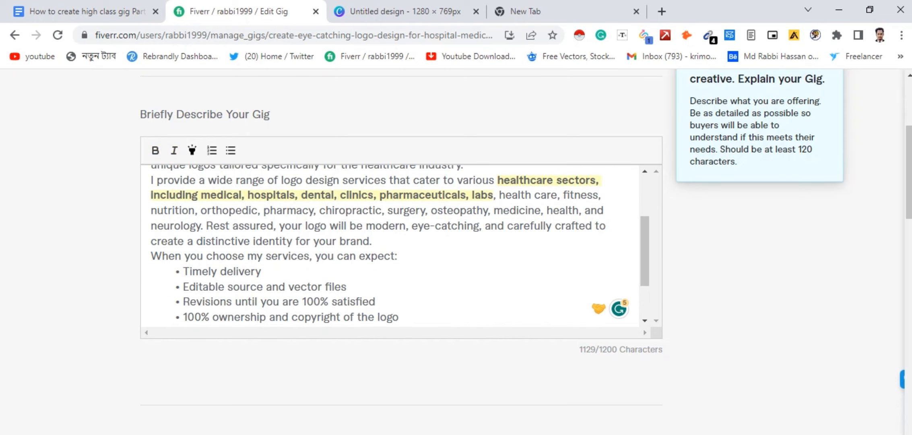
# Bold the six bullet points under "When you choose my services, you can expect:" in the gig description.
pyautogui.scroll(-1, 359, 224)
pyautogui.moveTo(183, 227); pyautogui.dragTo(487, 303)
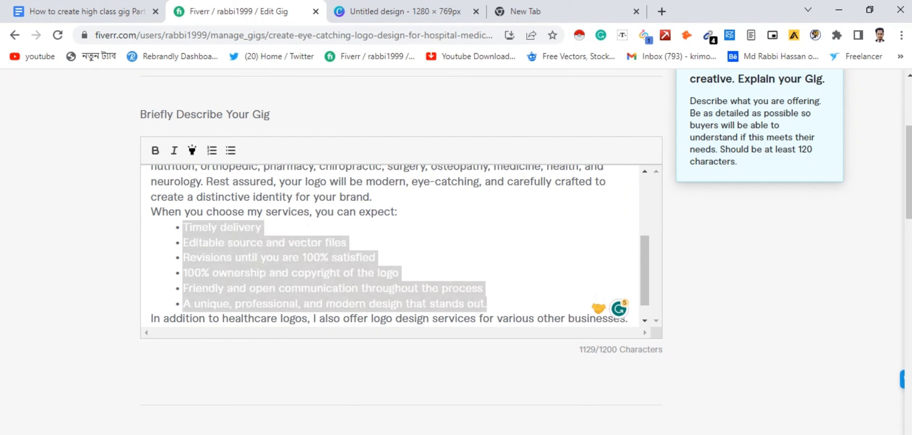
pyautogui.hotkey('ctrl', 'b')
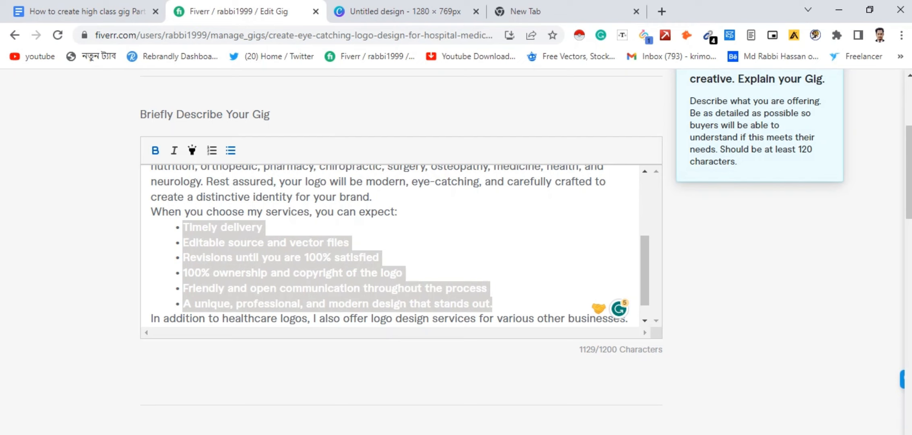
pyautogui.click(334, 212)
# Bold and highlight "nutrition, orthopedic, pharmacy, chiropractic, surgery, osteopathy, medicine, health, and" in the gig description.
pyautogui.scroll(1, 400, 244)
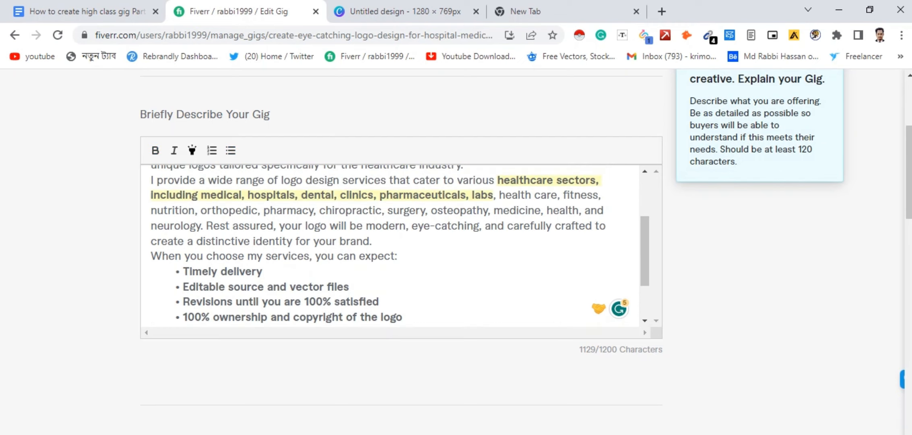
pyautogui.moveTo(151, 211); pyautogui.dragTo(517, 211)
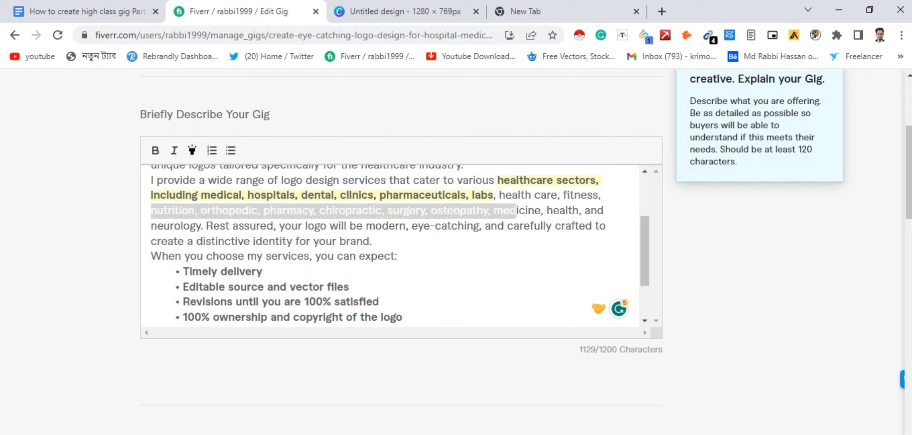
pyautogui.moveTo(517, 210)
pyautogui.mouseDown()
pyautogui.moveTo(443, 195)
pyautogui.moveTo(161, 225)
pyautogui.moveTo(604, 210)
pyautogui.mouseUp()
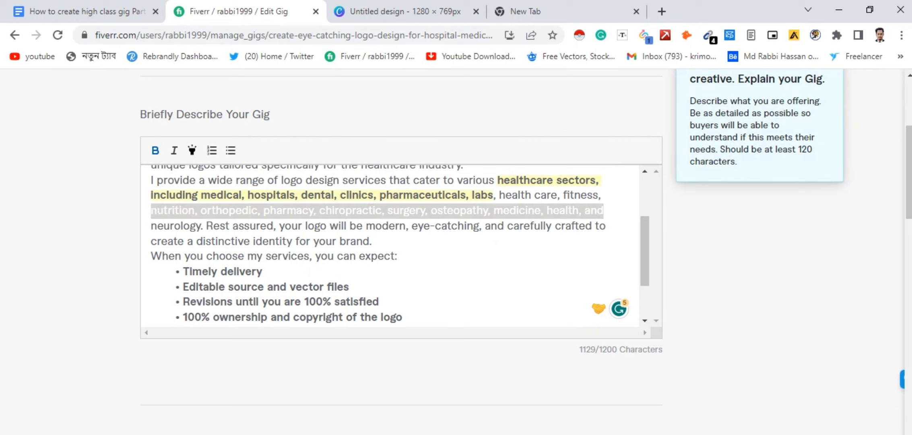
pyautogui.hotkey('ctrl', 'b')
pyautogui.click(496, 241)
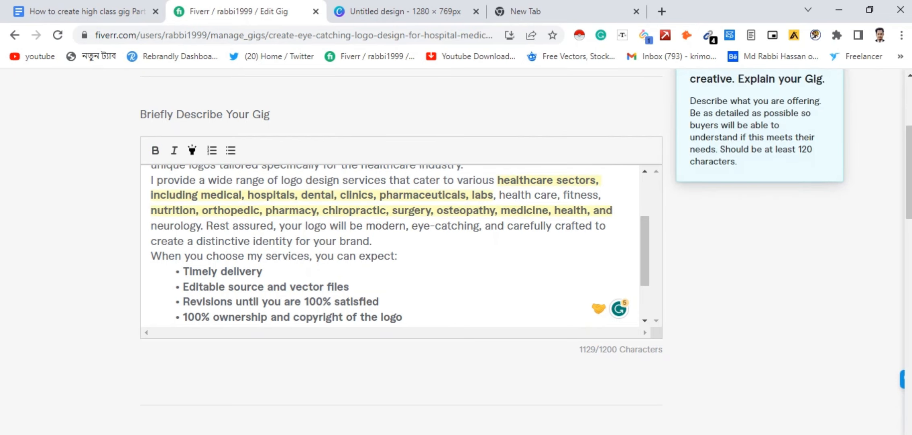
# Start a new entry in the gig's Frequently Asked Questions section, ready for its question text.
pyautogui.scroll(-2, 399, 244)
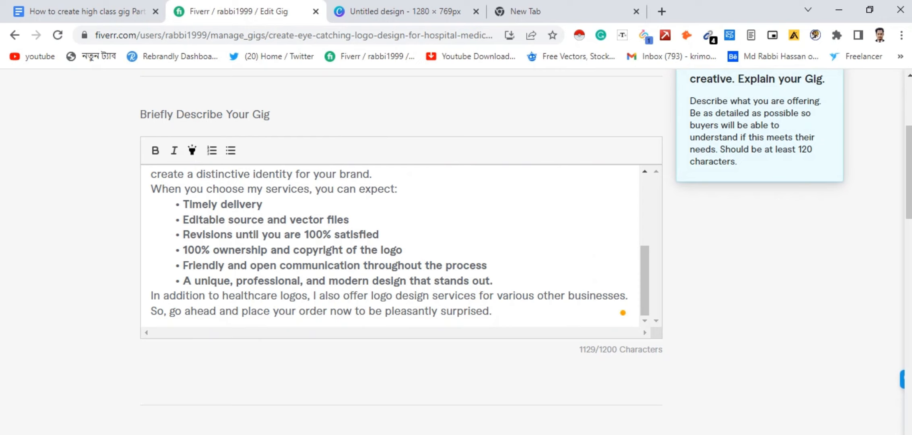
pyautogui.scroll(-10, 399, 244)
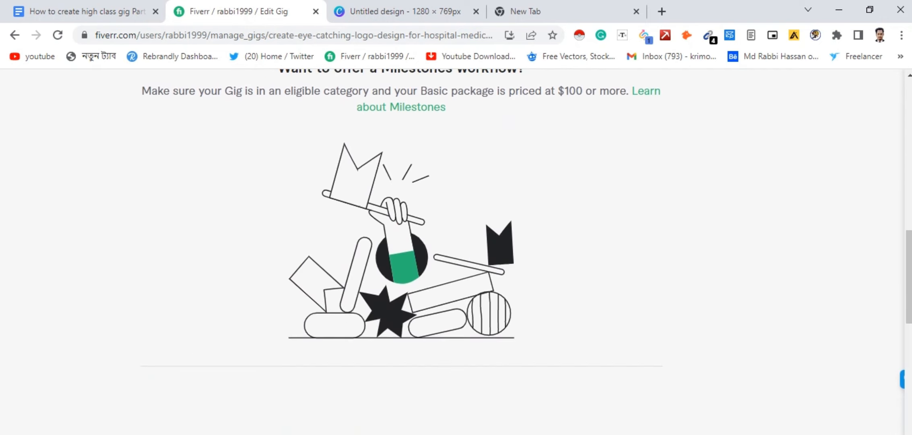
pyautogui.scroll(4, 398, 245)
pyautogui.scroll(-2, 398, 244)
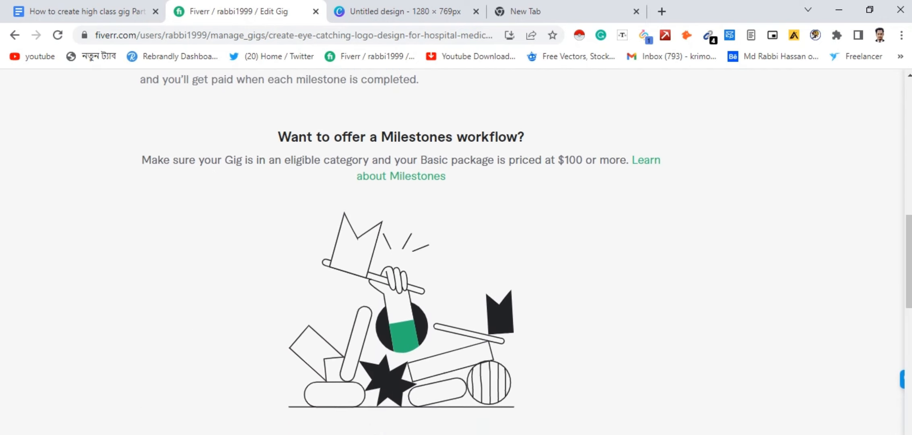
pyautogui.scroll(-8, 399, 245)
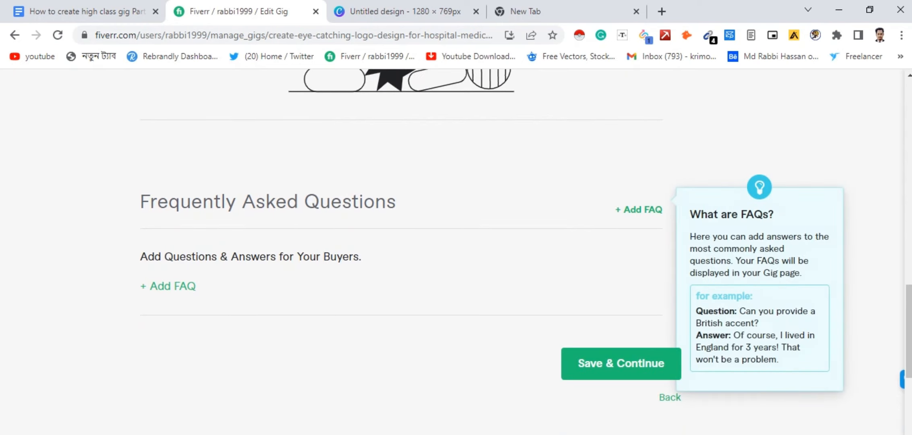
pyautogui.click(640, 209)
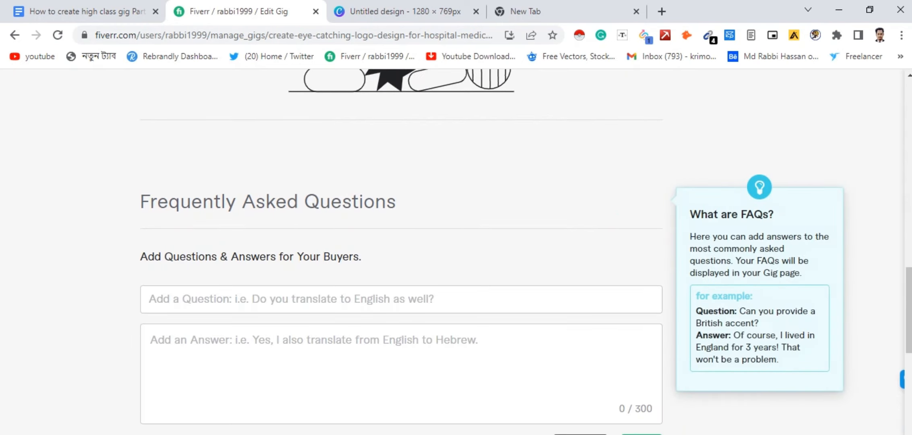
pyautogui.scroll(-2, 401, 244)
pyautogui.click(401, 210)
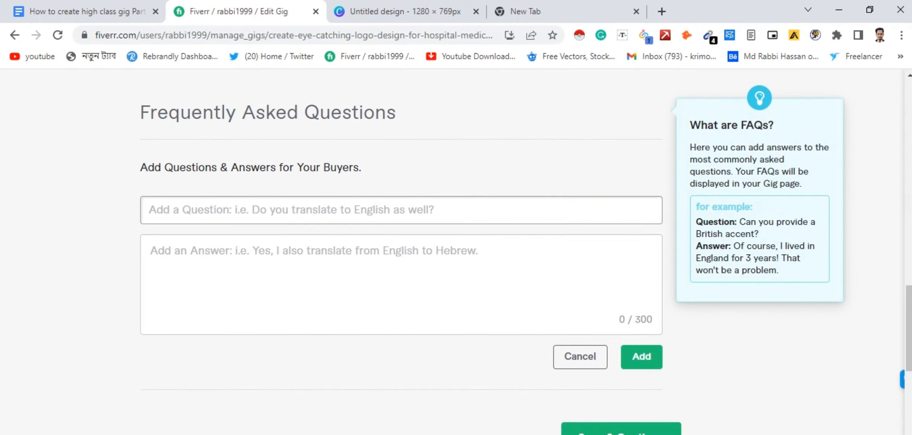
pyautogui.click(402, 265)
pyautogui.click(402, 209)
# Copy "Can you provide a custom logo design that matches my specific requirements?" from the Google Doc into the FAQ's question on Fiverr.
pyautogui.click(87, 11)
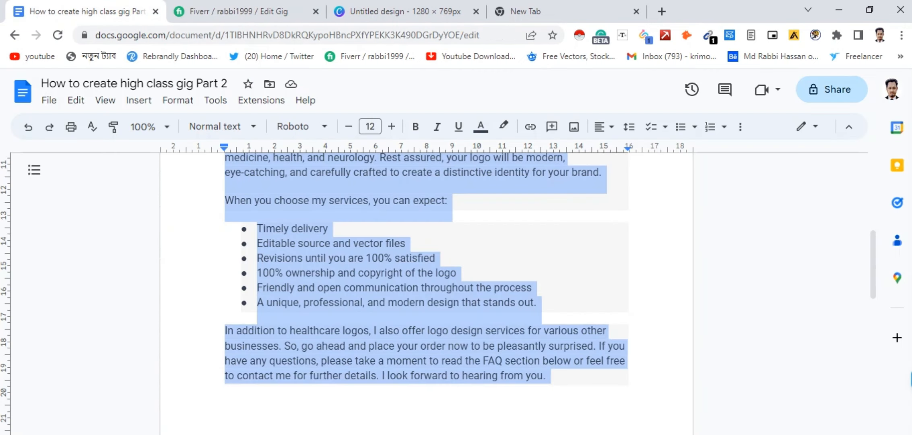
pyautogui.scroll(-7, 426, 294)
pyautogui.scroll(1, 427, 294)
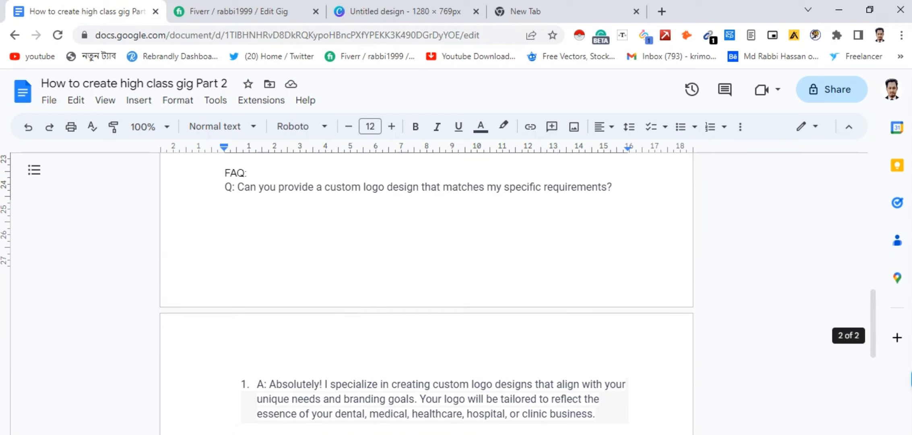
pyautogui.scroll(1, 426, 293)
pyautogui.moveTo(237, 231); pyautogui.dragTo(612, 232)
pyautogui.rightClick(556, 231)
pyautogui.click(630, 169)
pyautogui.click(239, 12)
pyautogui.write('Can you provide a custom logo design that matches my specific requirements?')
# Copy the answer beginning "Absolutely! I specialize in creating custom logo designs" from the Google Doc into the FAQ entry and add it.
pyautogui.click(363, 261)
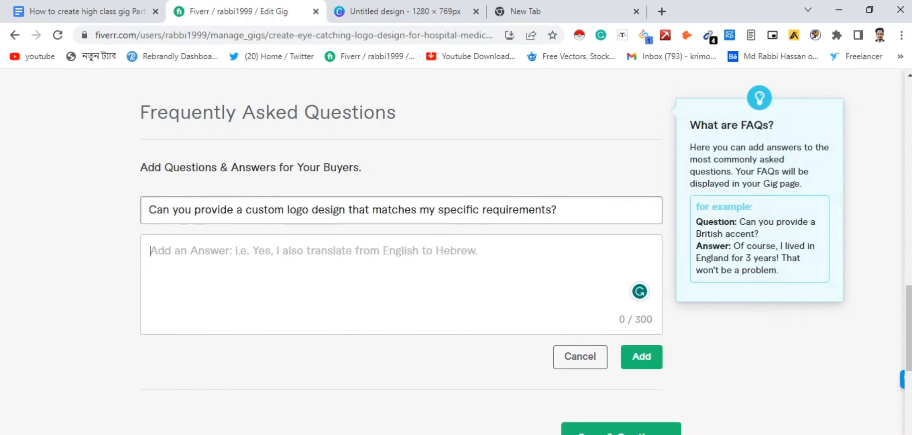
pyautogui.click(87, 11)
pyautogui.moveTo(269, 249); pyautogui.dragTo(595, 279)
pyautogui.rightClick(553, 266)
pyautogui.click(590, 159)
pyautogui.click(238, 11)
pyautogui.scroll(-2, 401, 262)
pyautogui.hotkey('ctrl', 'v')
pyautogui.click(641, 268)
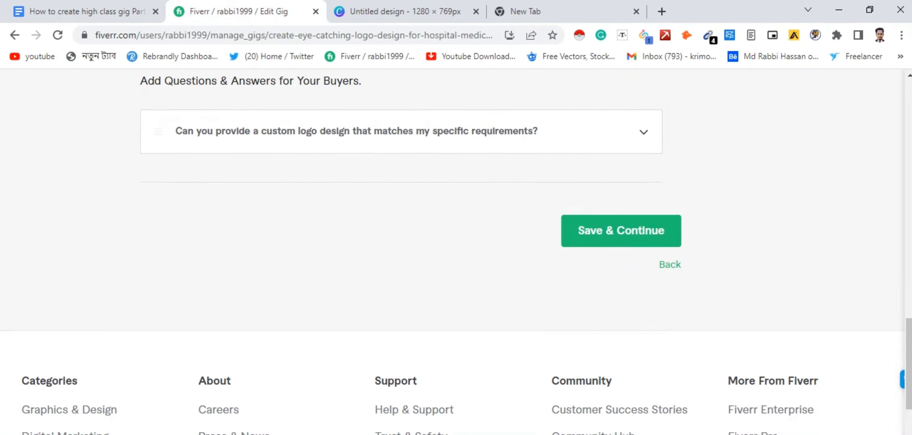
# Start a second FAQ with "How many revisions are included in your logo design package?" copied from the Google Doc as its question.
pyautogui.scroll(2, 642, 267)
pyautogui.click(640, 113)
pyautogui.click(401, 210)
pyautogui.click(87, 12)
pyautogui.scroll(-2, 426, 266)
pyautogui.moveTo(237, 218); pyautogui.dragTo(536, 218)
pyautogui.hotkey('ctrl', 'c')
pyautogui.click(239, 11)
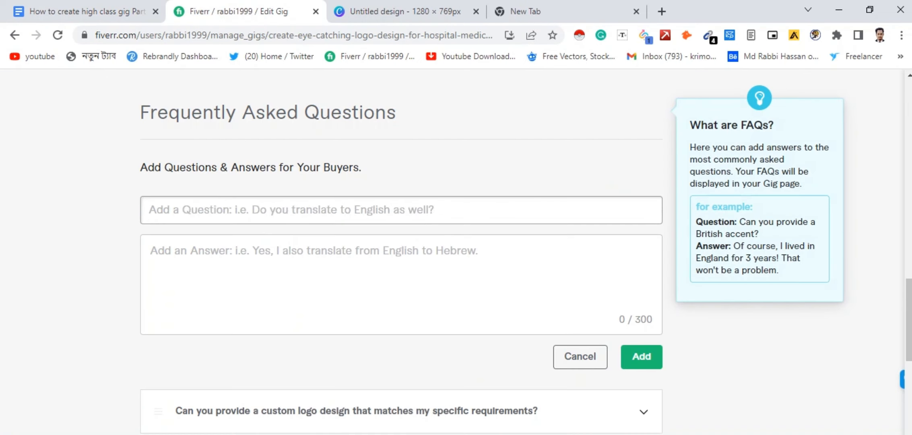
# Copy the revisions answer from the Google Doc into the second FAQ entry and add it to the gig.
pyautogui.click(87, 11)
pyautogui.moveTo(269, 202); pyautogui.dragTo(457, 232)
pyautogui.rightClick(463, 218)
pyautogui.click(499, 159)
pyautogui.click(239, 11)
pyautogui.rightClick(291, 255)
pyautogui.click(326, 116)
pyautogui.click(642, 357)
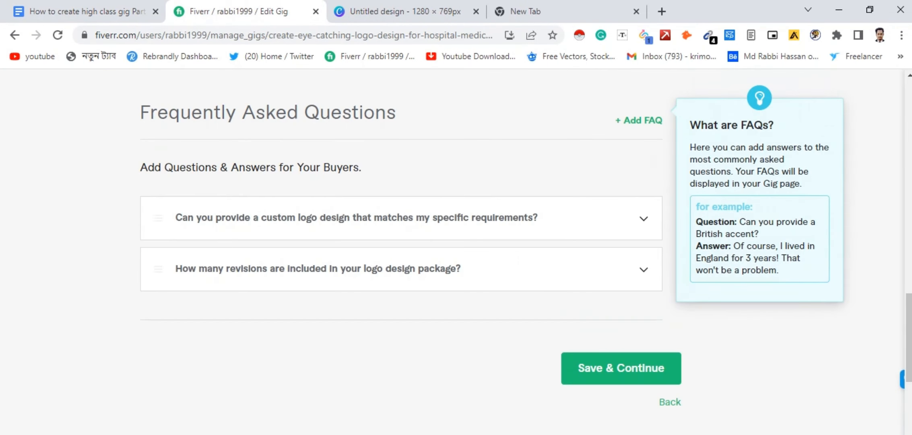
# Start a third FAQ with "What file formats will I receive for my logo?" copied from the Google Doc as its question.
pyautogui.click(86, 12)
pyautogui.scroll(-3, 427, 241)
pyautogui.moveTo(237, 75); pyautogui.dragTo(435, 76)
pyautogui.rightClick(463, 77)
pyautogui.click(495, 169)
pyautogui.click(239, 11)
pyautogui.click(640, 120)
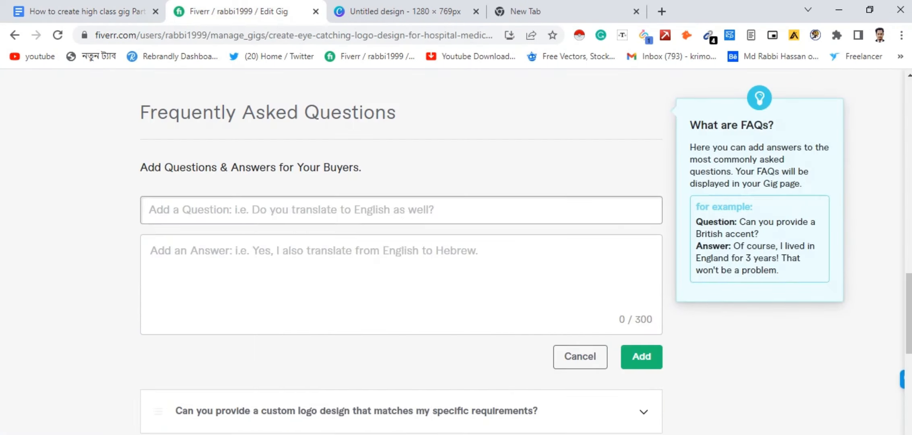
pyautogui.hotkey('ctrl', 'v')
# Copy the file formats answer from the Google Doc into the third FAQ entry and add it to the gig.
pyautogui.click(86, 12)
pyautogui.moveTo(269, 175); pyautogui.dragTo(363, 219)
pyautogui.rightClick(362, 183)
pyautogui.click(401, 159)
pyautogui.click(238, 11)
pyautogui.hotkey('ctrl', 'v')
pyautogui.click(642, 357)
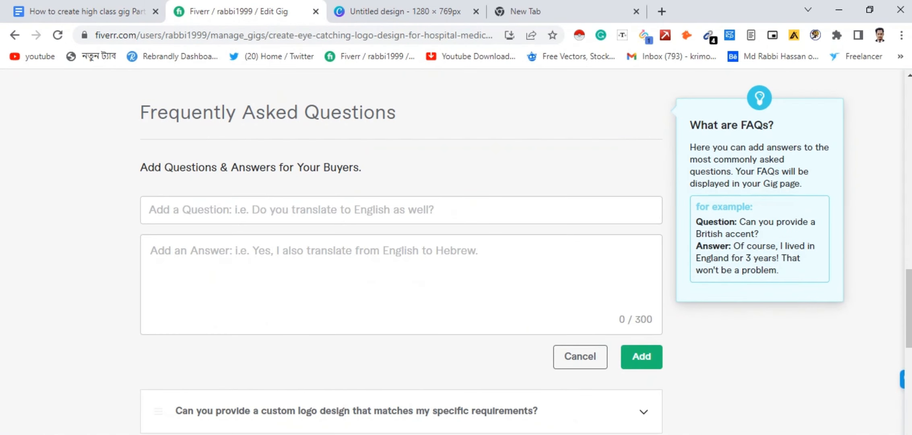
# Copy "Will I own the copyright of the logo design?" from the Google Doc into the fourth FAQ's question.
pyautogui.click(363, 210)
pyautogui.click(87, 11)
pyautogui.moveTo(237, 248); pyautogui.dragTo(440, 248)
pyautogui.rightClick(435, 248)
pyautogui.click(479, 159)
pyautogui.click(239, 12)
pyautogui.hotkey('ctrl', 'v')
# Copy the copyright answer from the Google Doc into the fourth FAQ entry and add it to the gig.
pyautogui.click(322, 258)
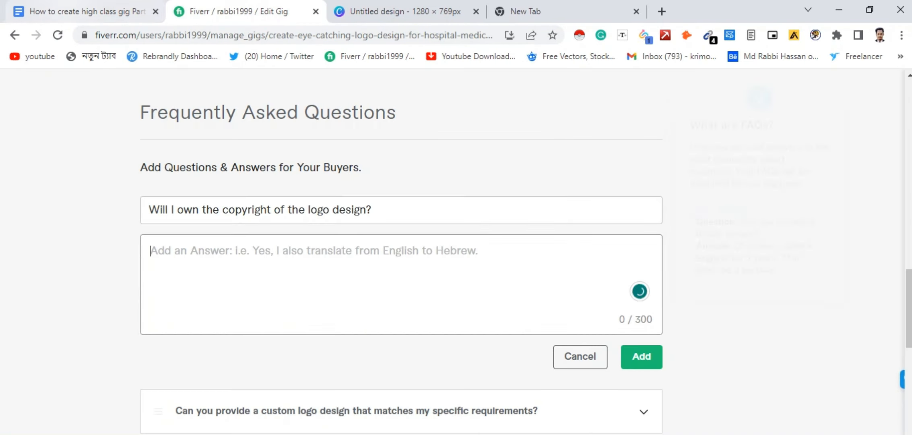
pyautogui.click(87, 11)
pyautogui.moveTo(268, 231); pyautogui.dragTo(470, 261)
pyautogui.click(239, 12)
pyautogui.rightClick(243, 255)
pyautogui.click(275, 115)
pyautogui.click(642, 357)
pyautogui.scroll(-2, 640, 343)
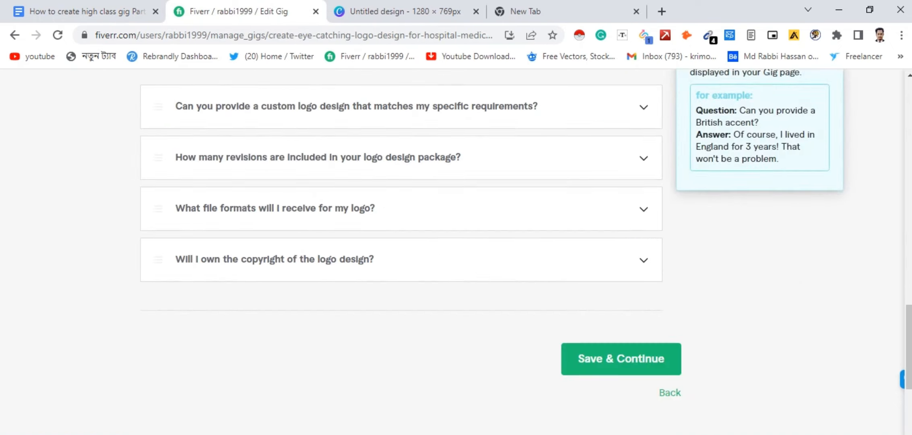
# Start a fifth FAQ with "What is your turnaround time for delivering the logo design?" copied from the Google Doc as its question.
pyautogui.click(86, 11)
pyautogui.moveTo(238, 200); pyautogui.dragTo(522, 200)
pyautogui.rightClick(509, 200)
pyautogui.click(548, 168)
pyautogui.click(239, 11)
pyautogui.scroll(2, 604, 193)
pyautogui.click(640, 121)
pyautogui.rightClick(338, 207)
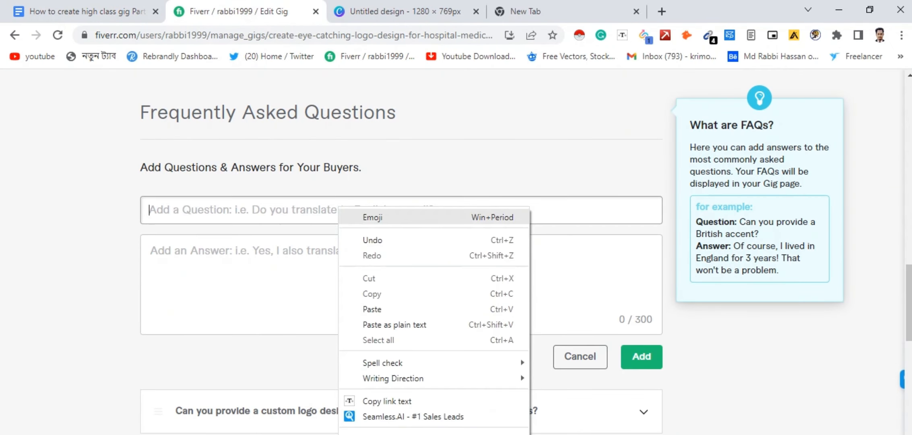
pyautogui.click(372, 310)
# Copy the turnaround time answer from the Google Doc into the fifth FAQ entry and add it to the gig.
pyautogui.click(87, 11)
pyautogui.moveTo(270, 206); pyautogui.dragTo(452, 250)
pyautogui.rightClick(422, 250)
pyautogui.click(460, 158)
pyautogui.click(239, 12)
pyautogui.rightClick(274, 253)
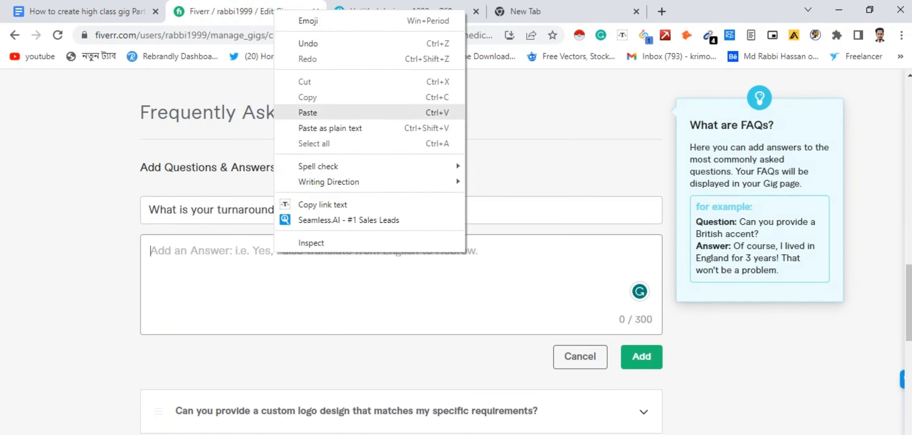
pyautogui.click(308, 113)
pyautogui.click(642, 356)
# Review the description and FAQ page, then save it and continue to the Requirements stage.
pyautogui.scroll(-1, 640, 342)
pyautogui.scroll(11, 640, 342)
pyautogui.scroll(-5, 640, 342)
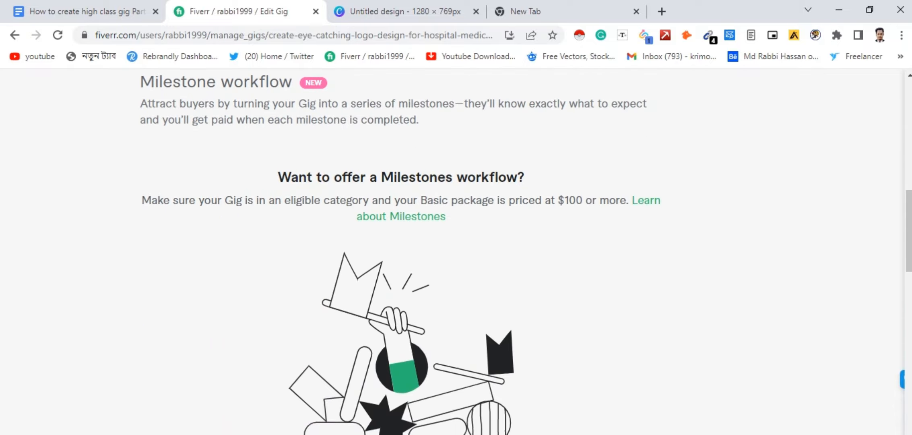
pyautogui.scroll(-10, 525, 250)
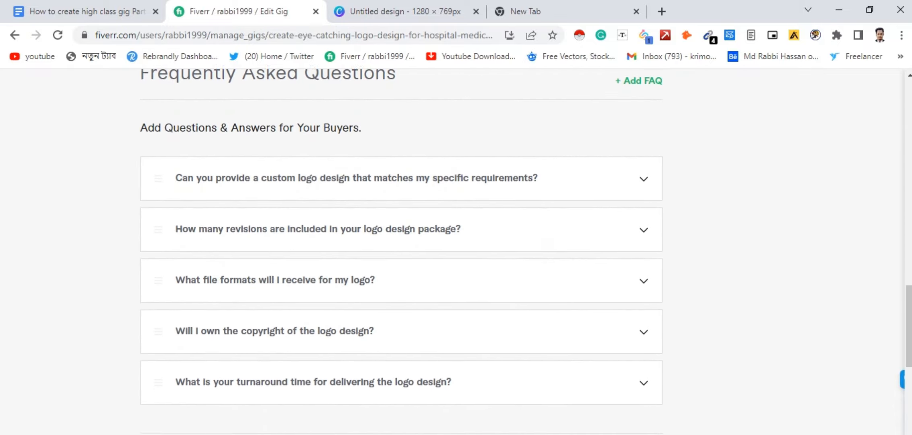
pyautogui.scroll(-5, 403, 250)
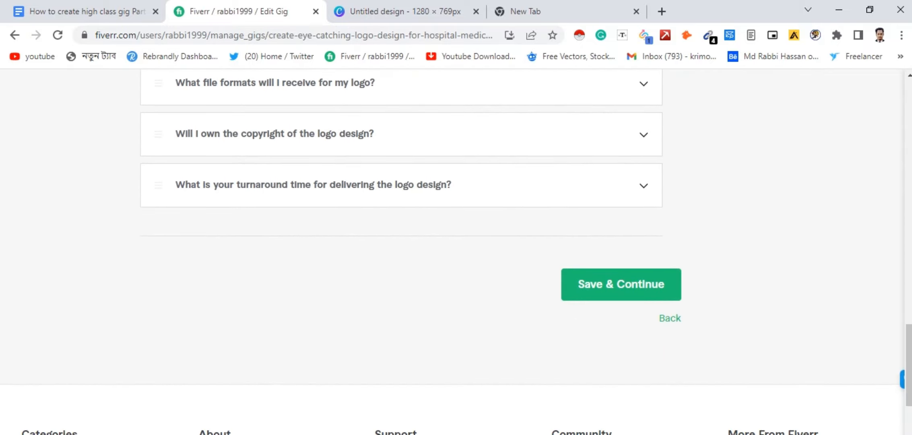
pyautogui.click(622, 284)
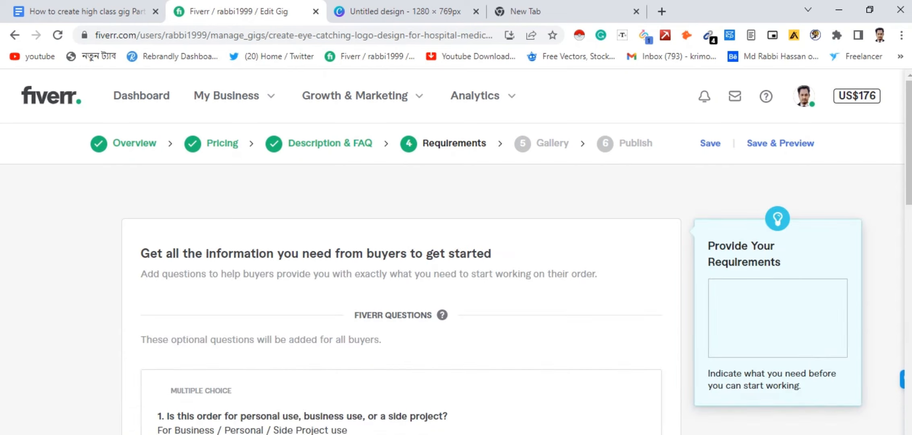
# Add the required free-text question "please message me before order" to the buyer requirements, then save and continue to the Gallery stage.
pyautogui.scroll(-3, 452, 251)
pyautogui.scroll(3, 452, 251)
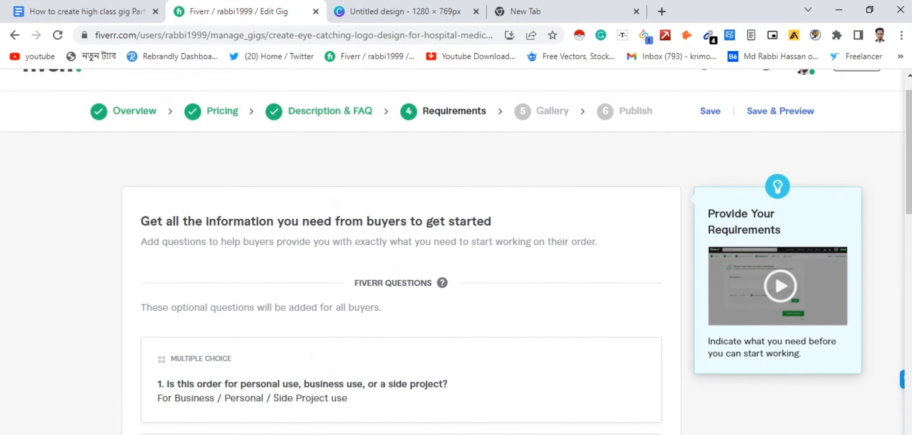
pyautogui.scroll(-14, 401, 252)
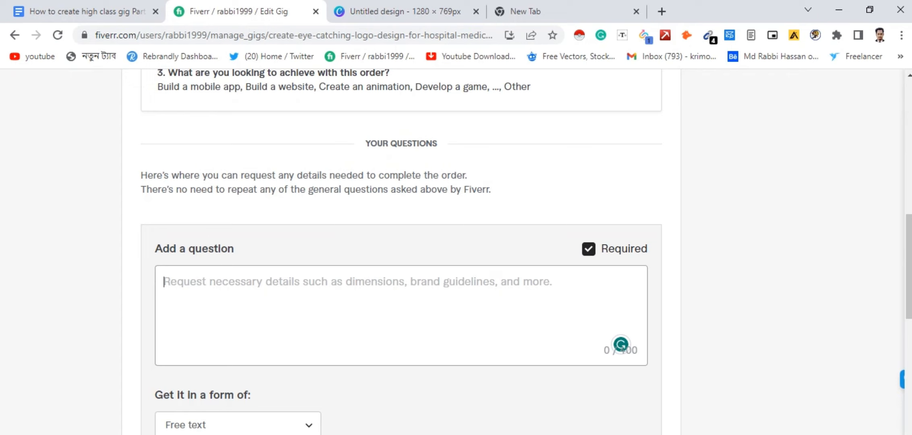
pyautogui.write('pl')
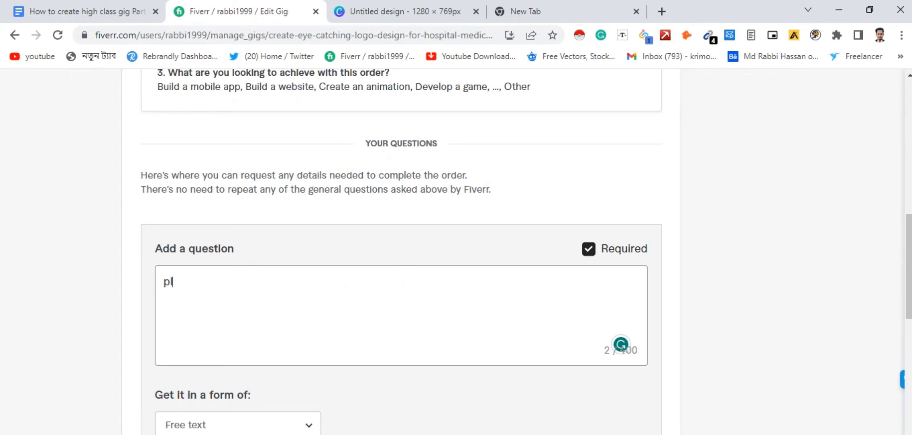
pyautogui.write('ease mess')
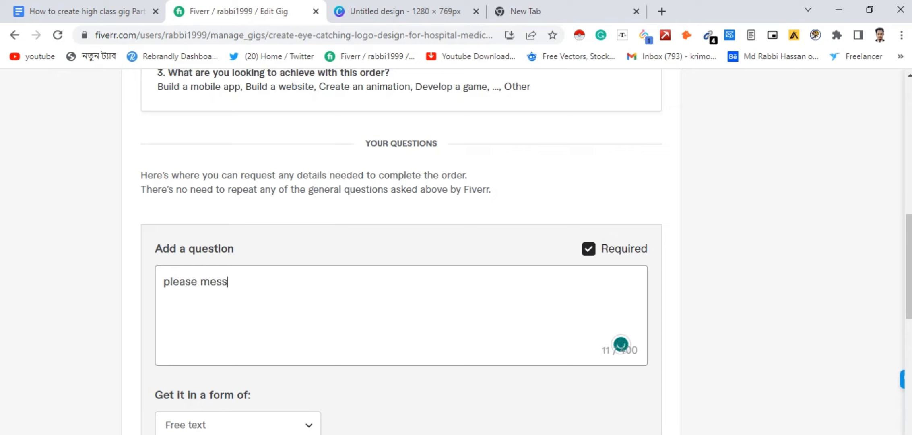
pyautogui.write('age me before order')
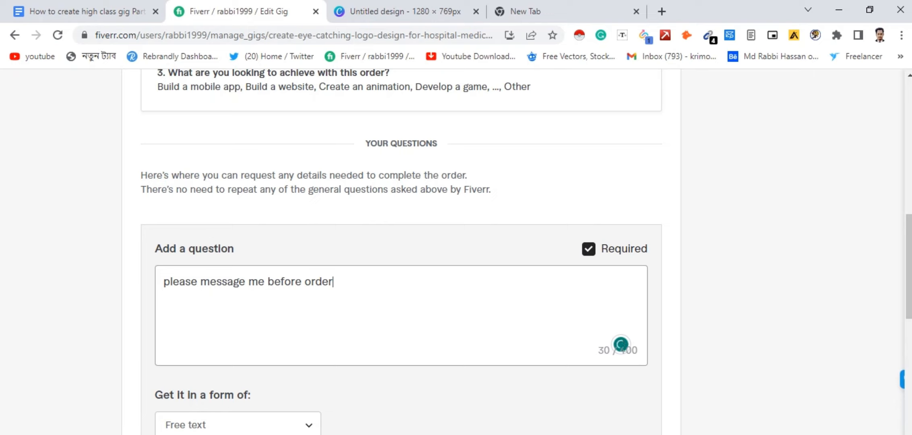
pyautogui.scroll(-3, 403, 282)
pyautogui.click(619, 368)
pyautogui.click(621, 320)
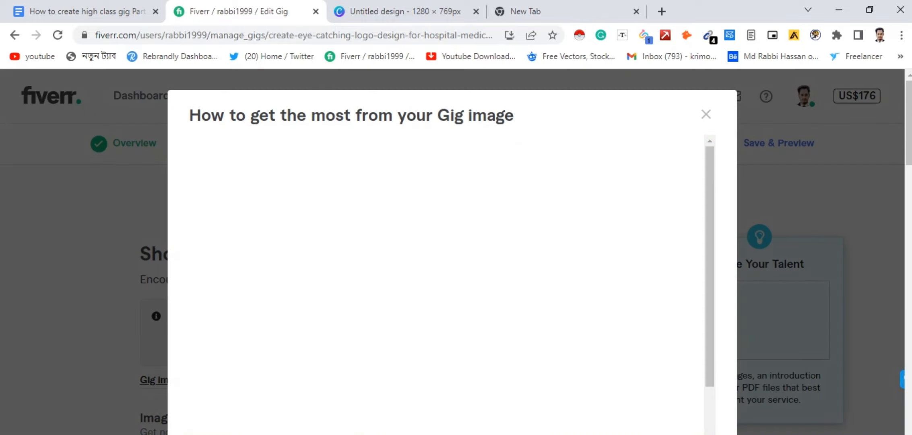
pyautogui.scroll(-2, 443, 282)
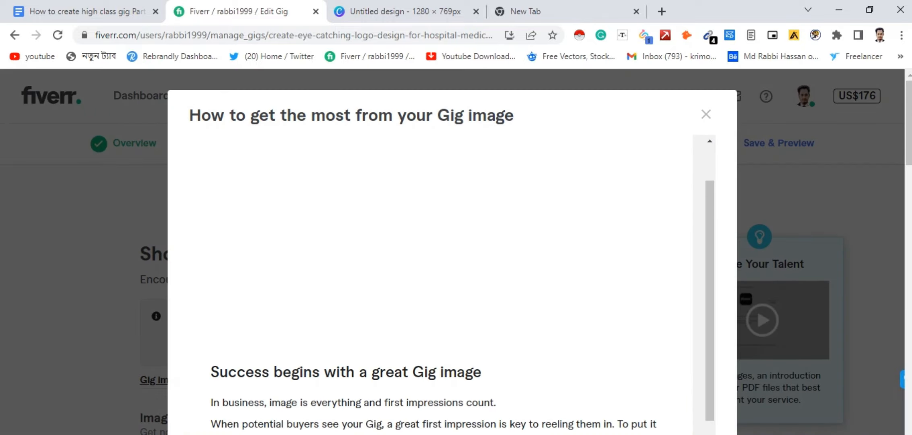
# Dismiss the gig image guidelines, switch to Canva and download the 1280 × 769 px medical logo collage as a PNG.
pyautogui.press('Escape')
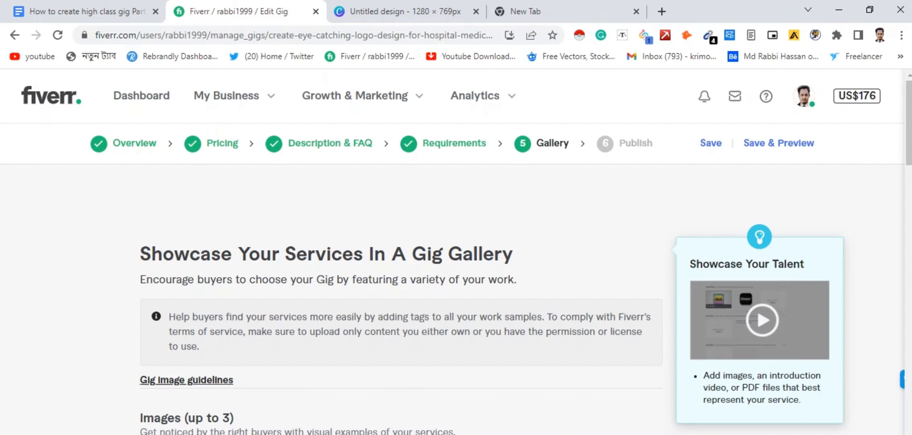
pyautogui.scroll(-7, 456, 254)
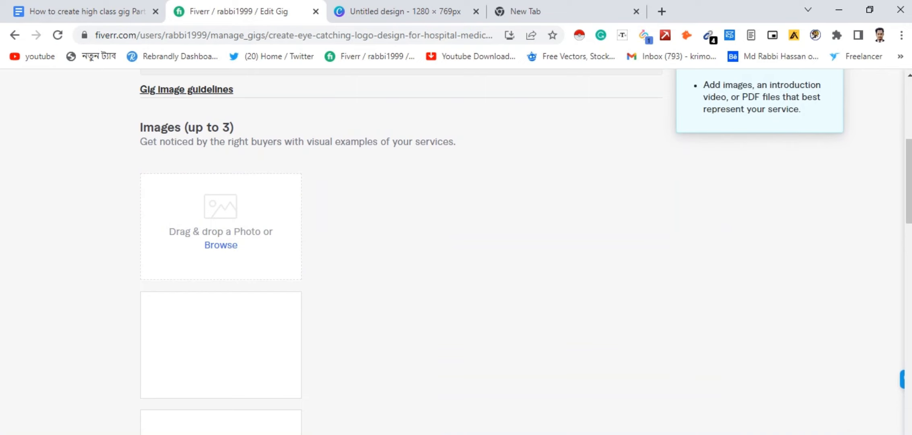
pyautogui.hotkey('ctrl', 'Tab')
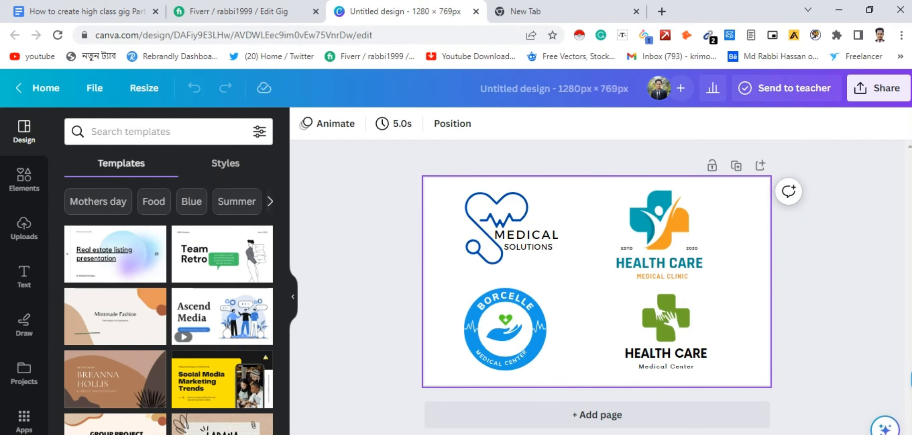
pyautogui.click(878, 88)
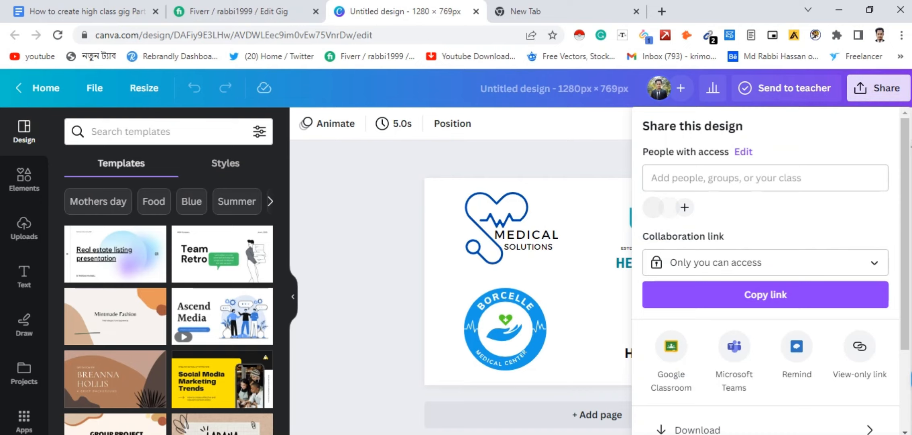
pyautogui.scroll(-3, 765, 269)
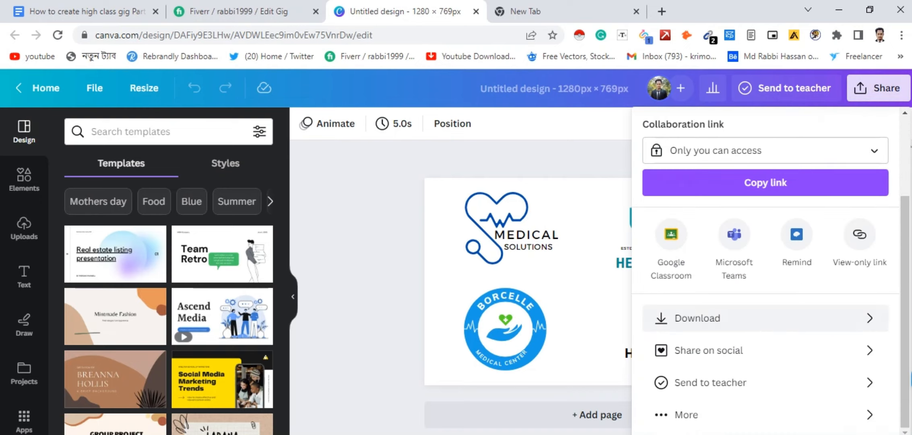
pyautogui.click(764, 318)
pyautogui.click(745, 358)
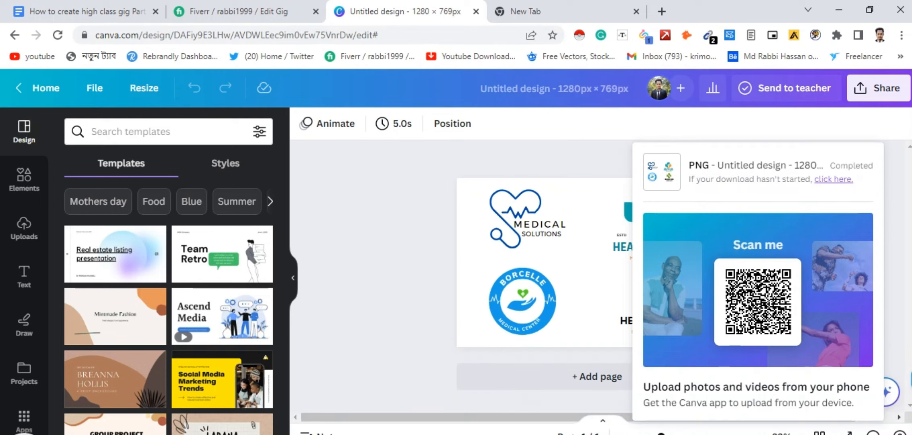
# Back in Fiverr, upload "Untitled design (1).png" from Downloads as the first gallery image, and save and continue to the Publish stage.
pyautogui.click(240, 12)
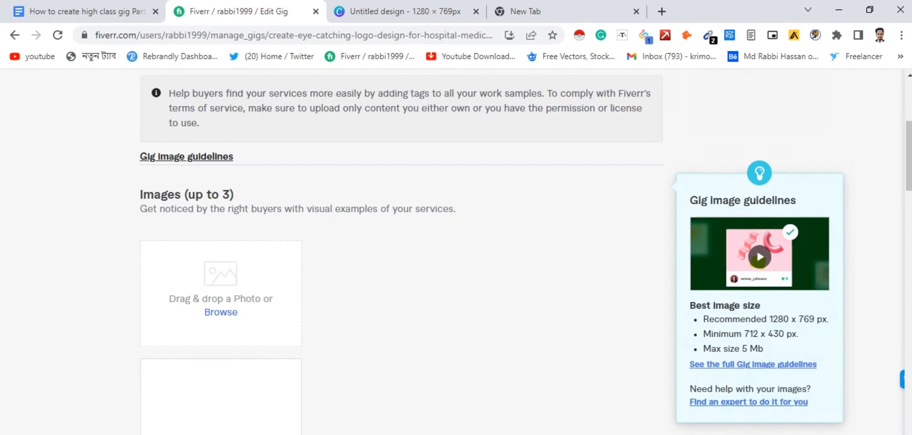
pyautogui.scroll(-1, 217, 244)
pyautogui.click(217, 245)
pyautogui.click(159, 243)
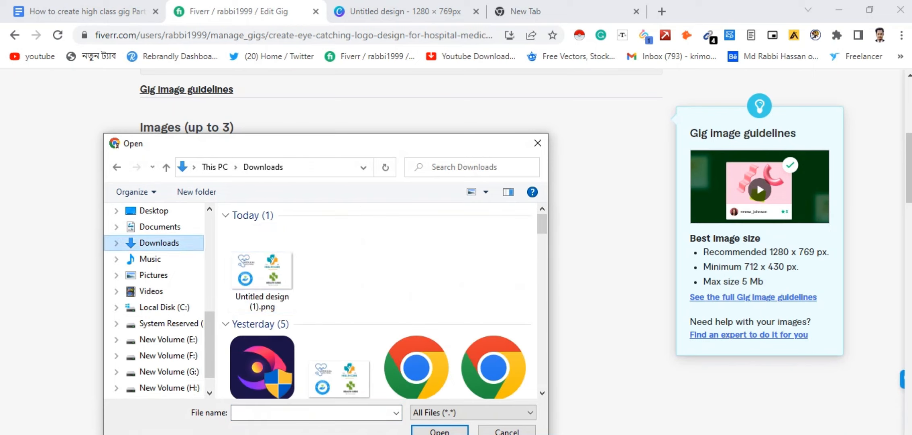
pyautogui.click(262, 269)
pyautogui.scroll(-2, 263, 269)
pyautogui.scroll(-2, 376, 300)
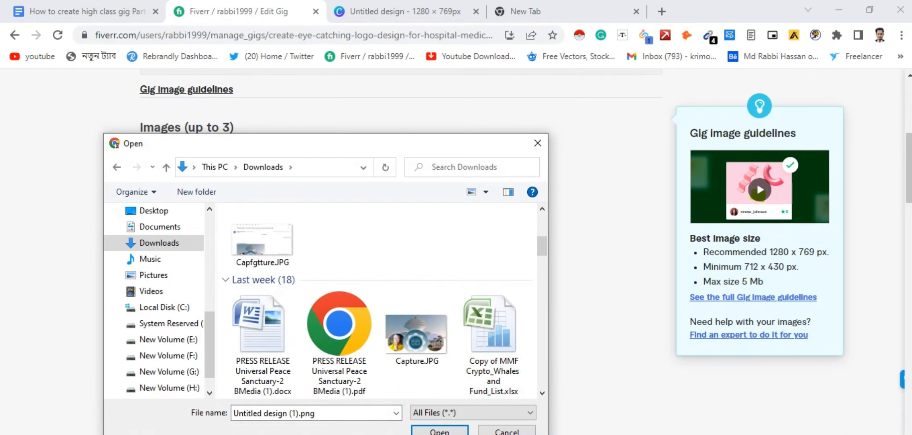
pyautogui.moveTo(406, 143); pyautogui.dragTo(441, 88)
pyautogui.click(475, 376)
pyautogui.scroll(-20, 757, 182)
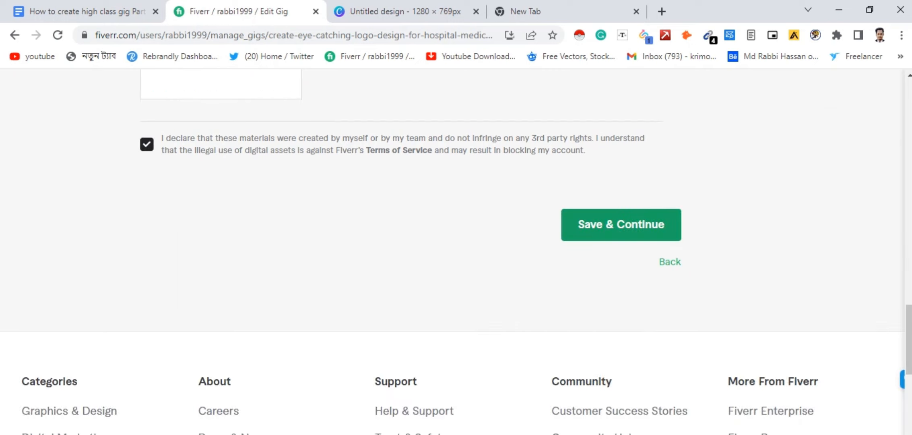
pyautogui.click(621, 225)
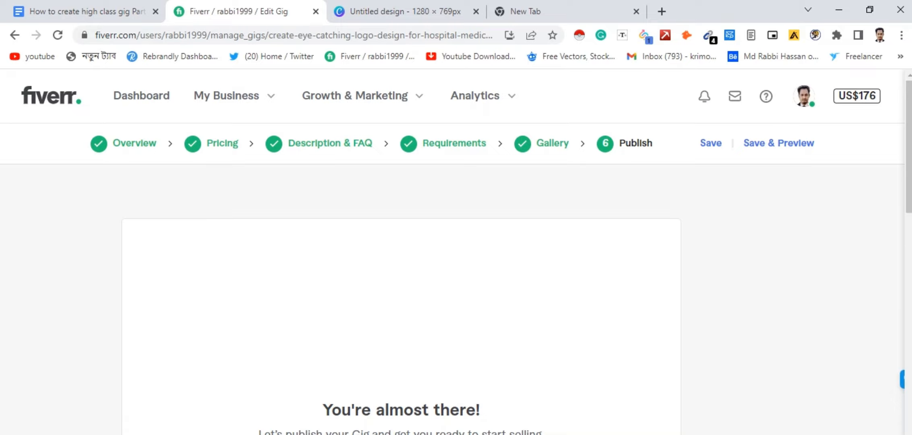
# Publish the gig and finish the gig creation wizard.
pyautogui.scroll(-5, 456, 241)
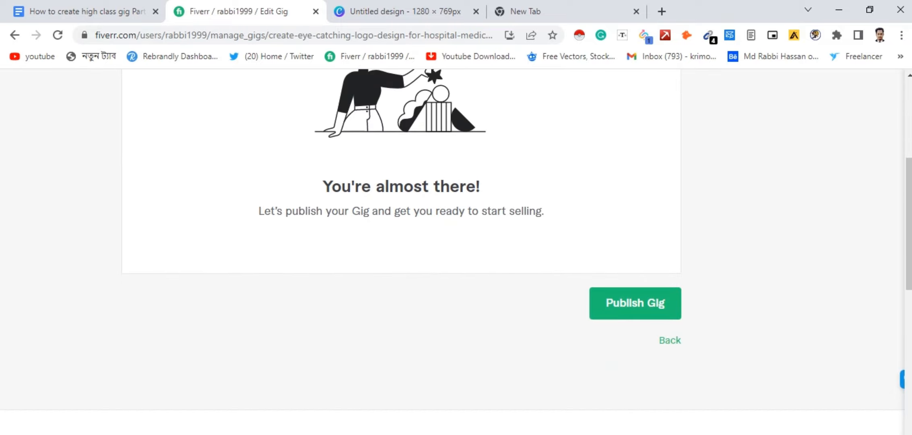
pyautogui.scroll(-2, 456, 242)
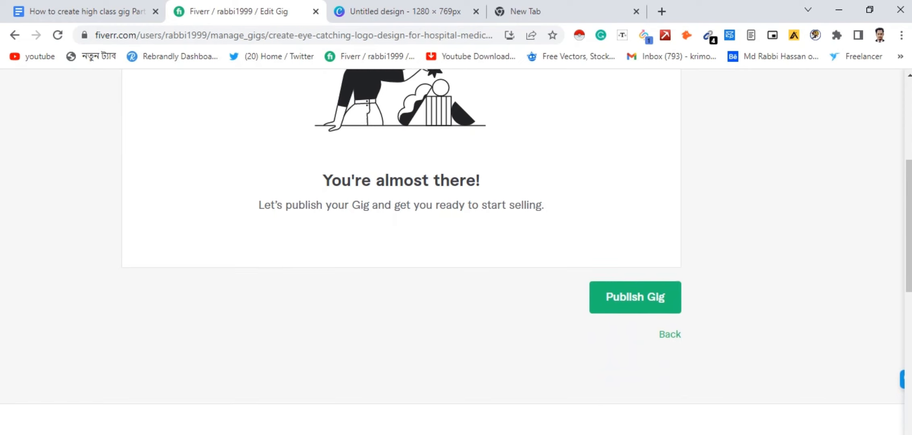
pyautogui.click(635, 214)
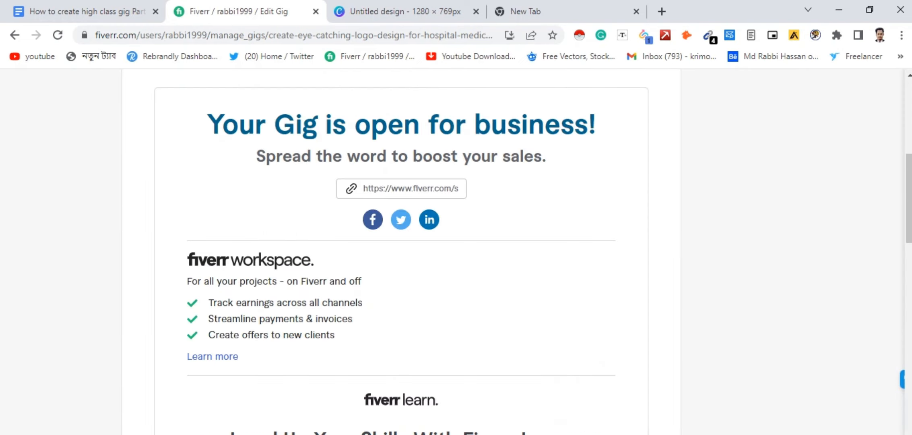
pyautogui.scroll(-10, 401, 251)
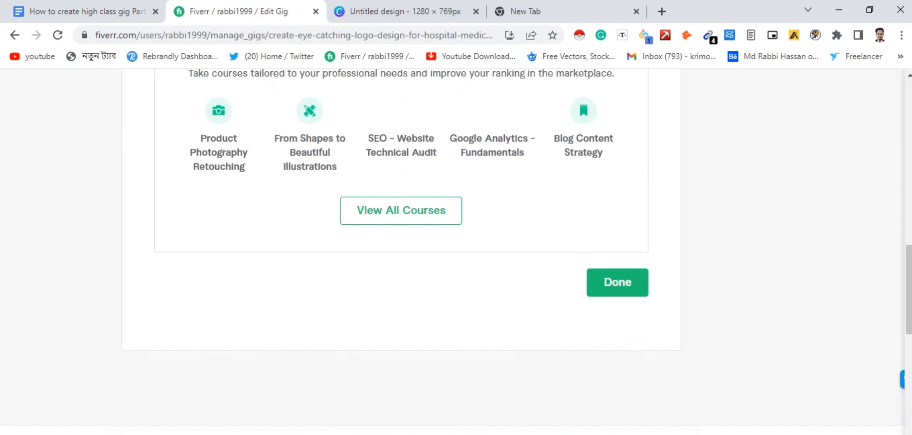
pyautogui.scroll(-2, 632, 218)
pyautogui.scroll(1, 632, 217)
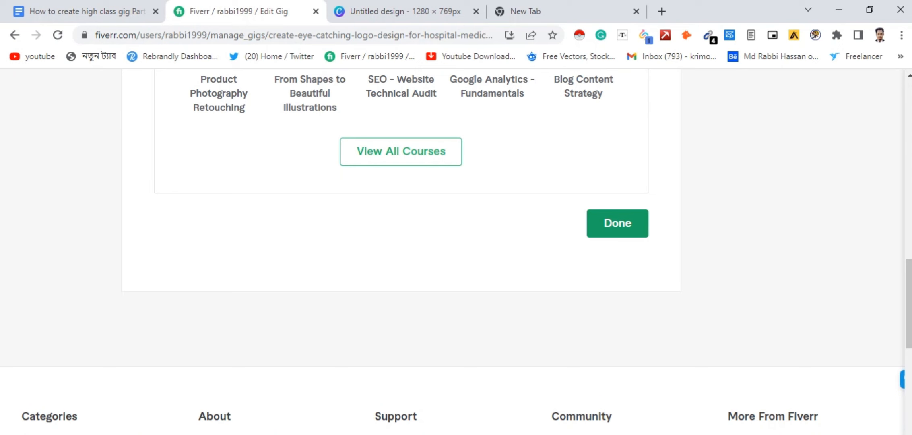
pyautogui.click(618, 223)
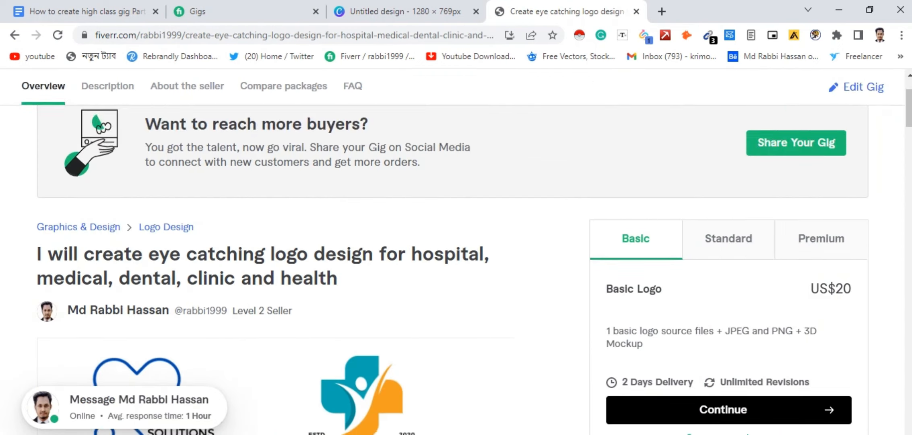
# Review the published gig page, examining its title, gallery image, Basic package, description and seller information.
pyautogui.scroll(-3, 456, 251)
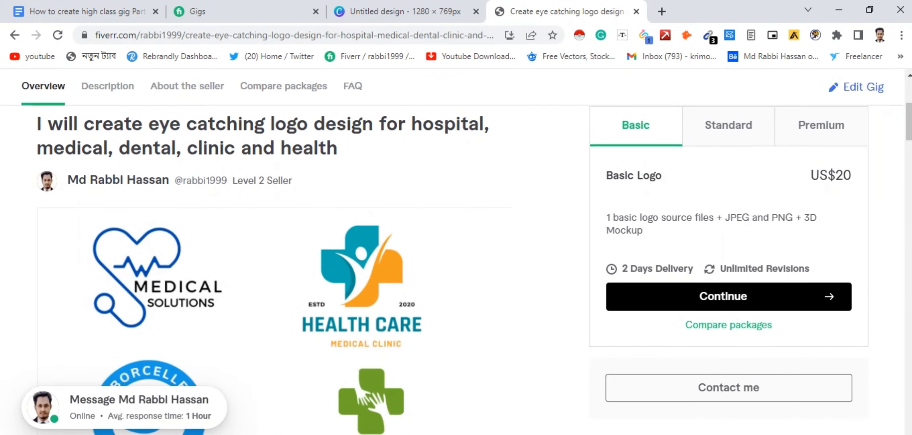
pyautogui.scroll(-1, 270, 261)
pyautogui.scroll(1, 453, 269)
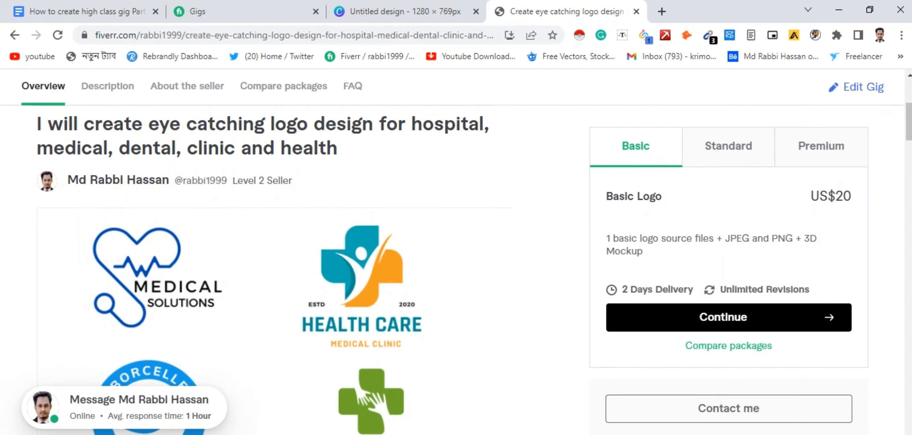
pyautogui.scroll(2, 453, 269)
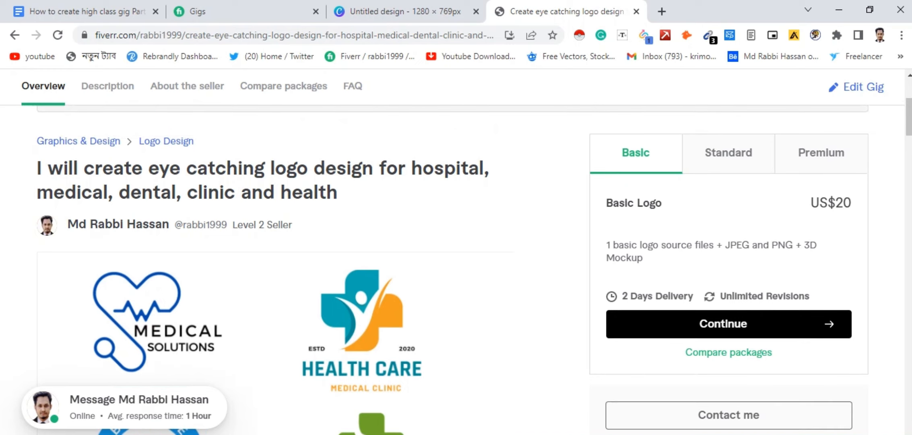
pyautogui.scroll(-5, 452, 270)
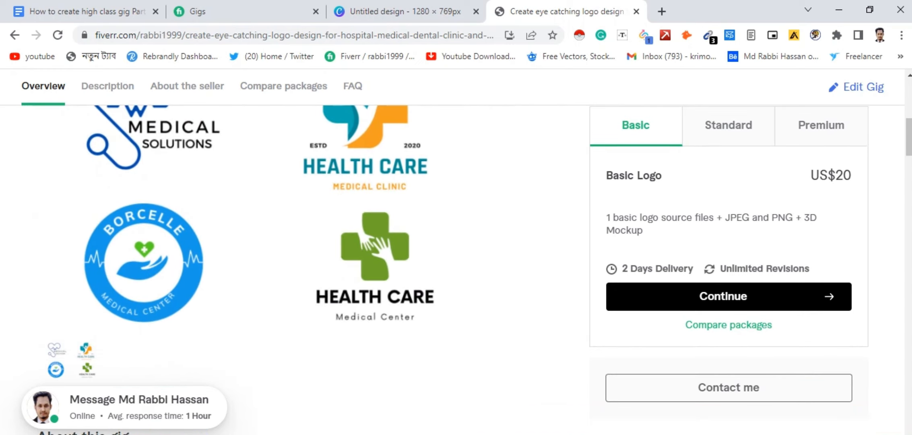
pyautogui.scroll(-8, 270, 262)
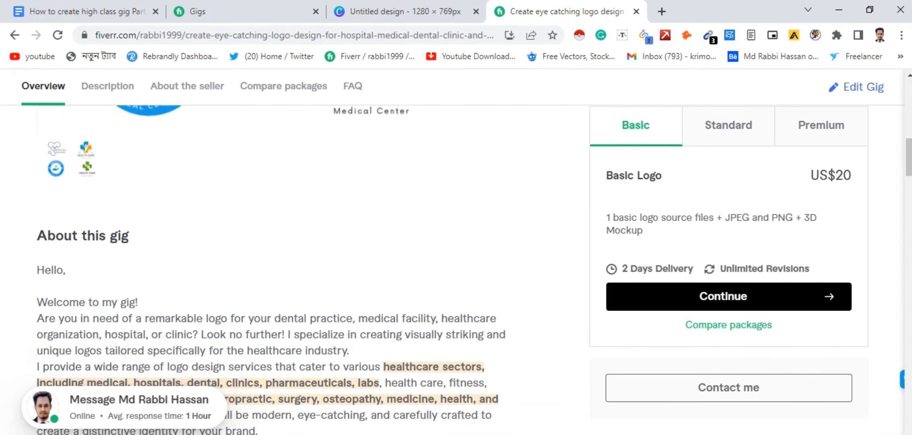
pyautogui.scroll(-10, 274, 266)
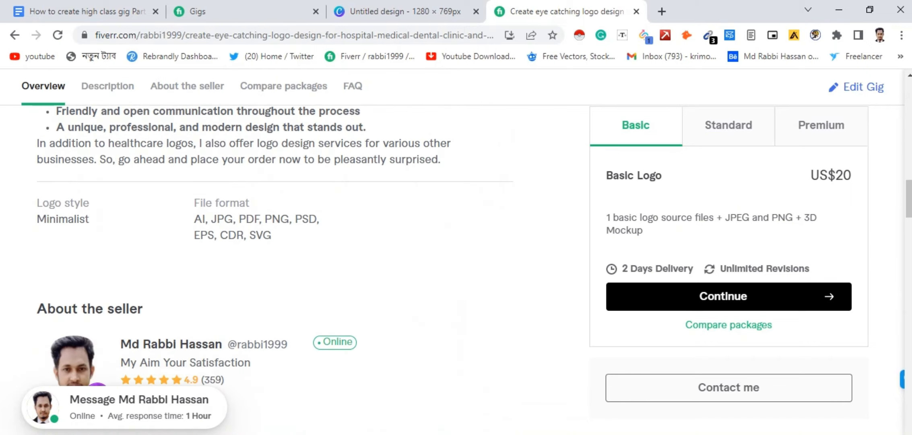
pyautogui.scroll(-5, 274, 266)
pyautogui.scroll(12, 273, 266)
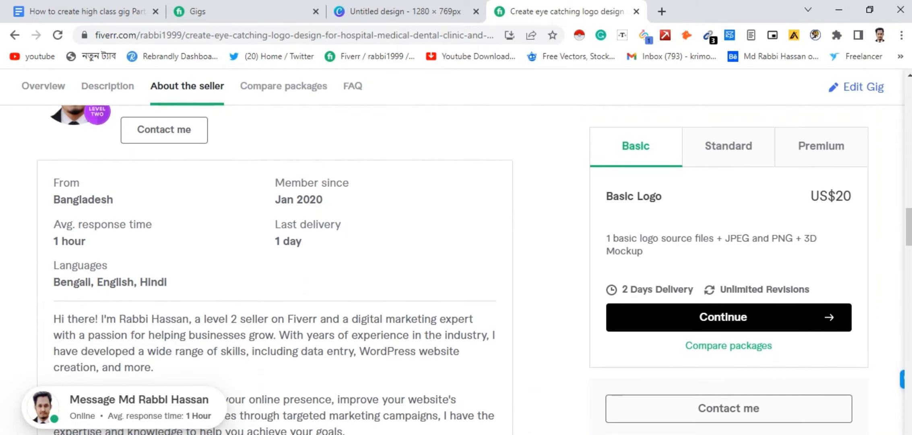
pyautogui.scroll(15, 274, 266)
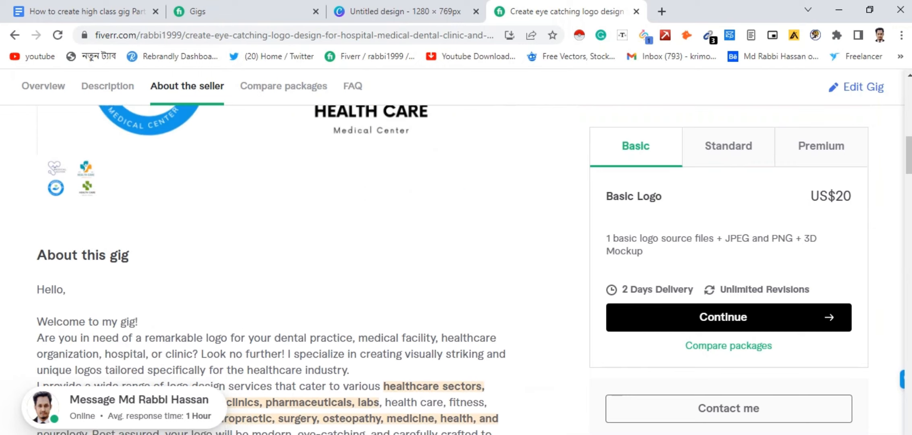
pyautogui.scroll(5, 274, 266)
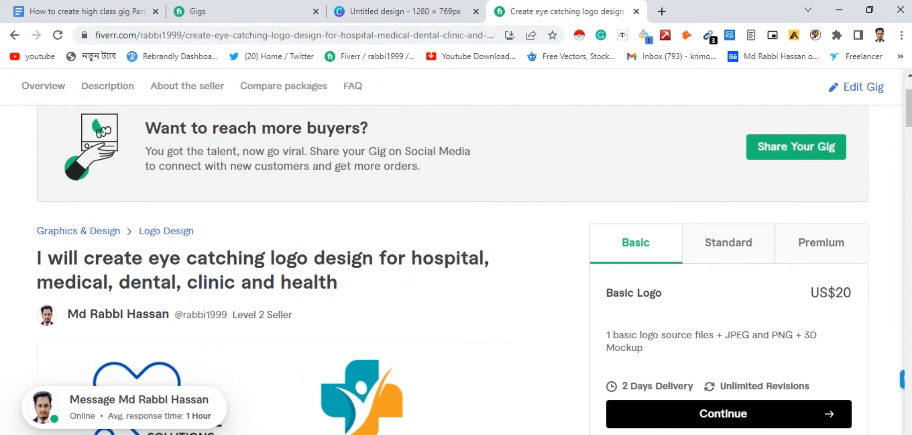